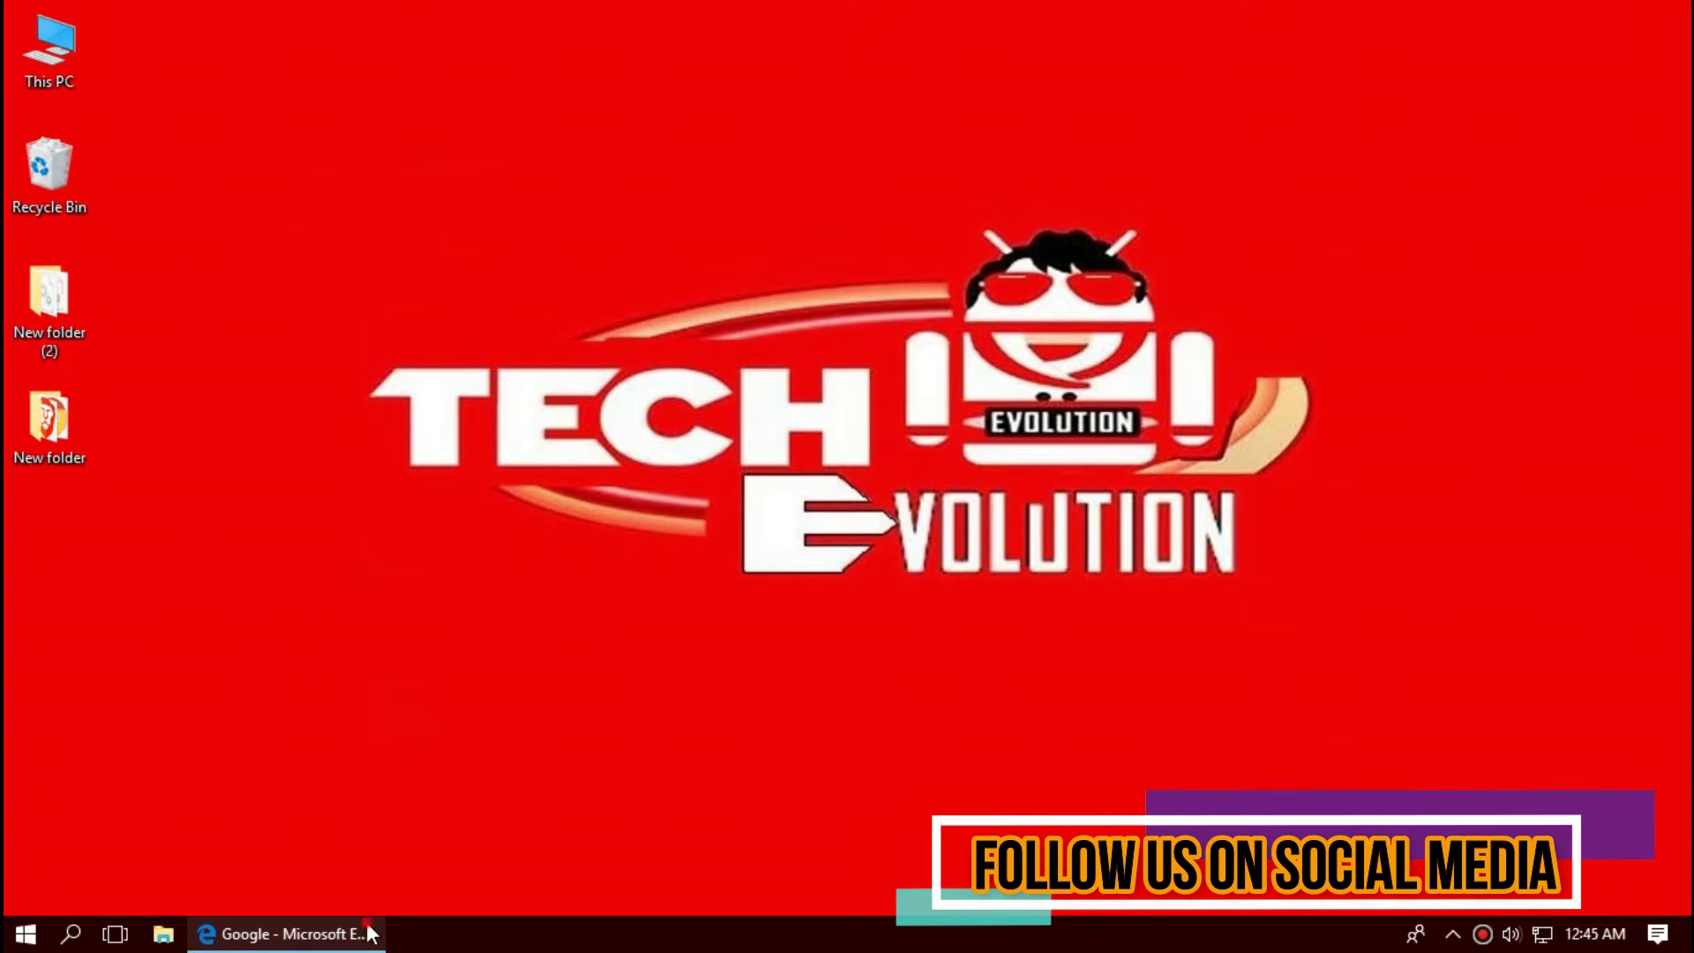
Restore Edge and run the Google search for api-ms-win-crt-runtime-l1-1-0.dll.
click(368, 928)
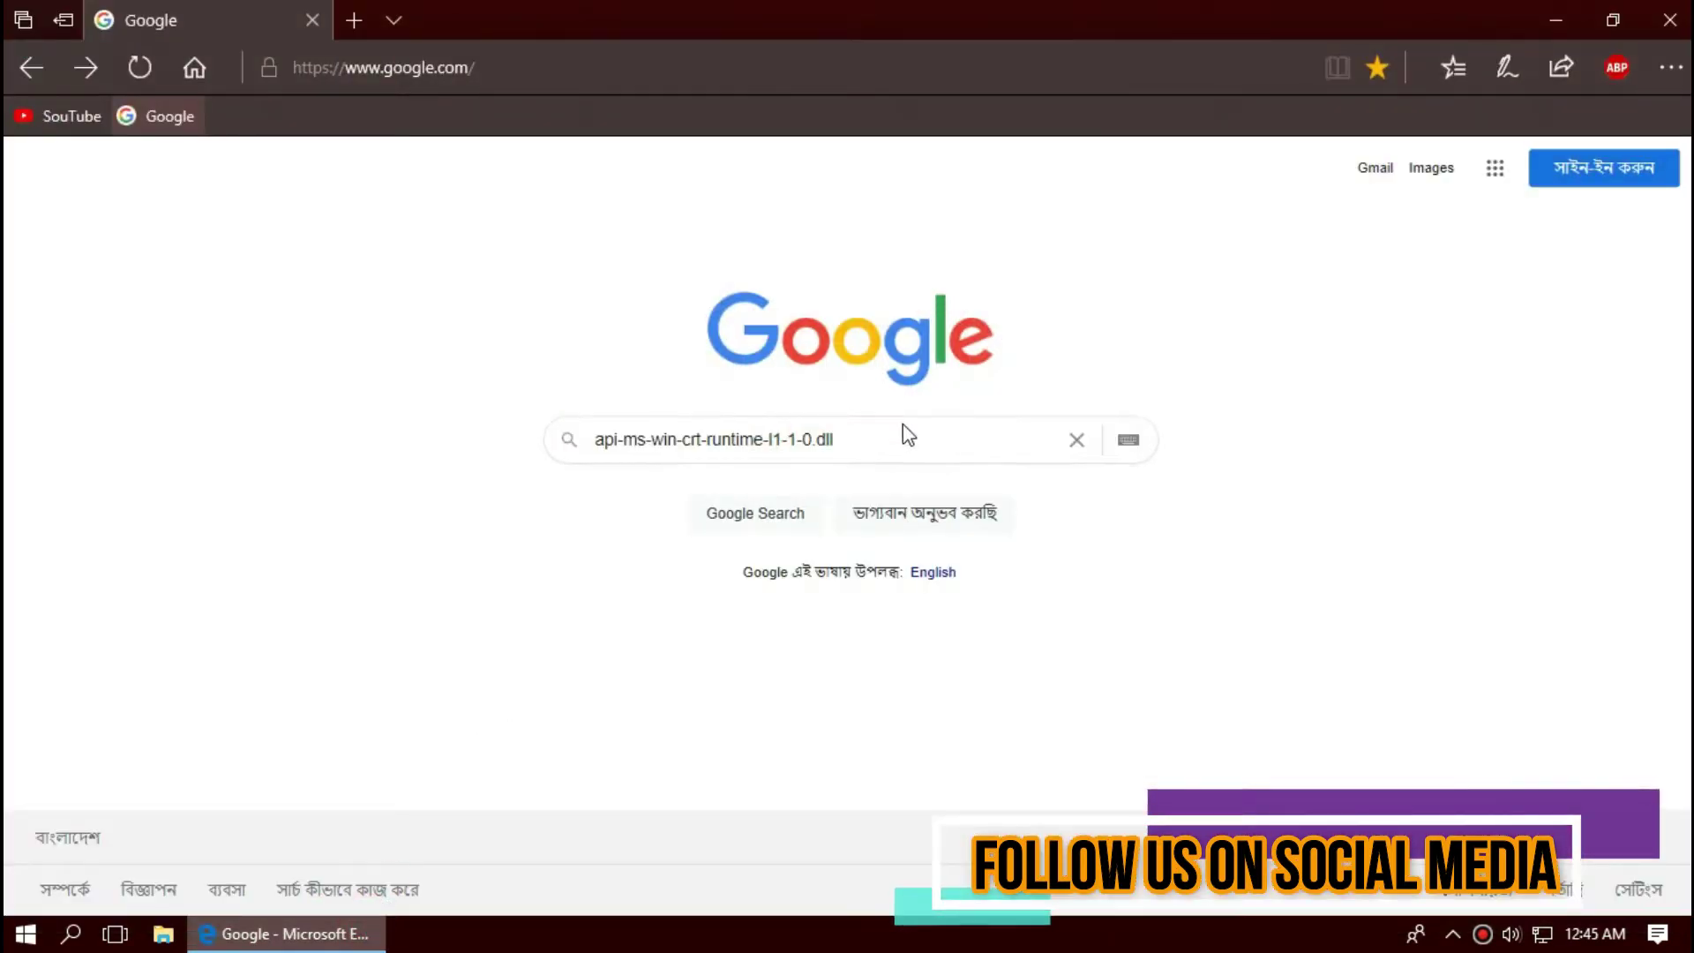
click(894, 442)
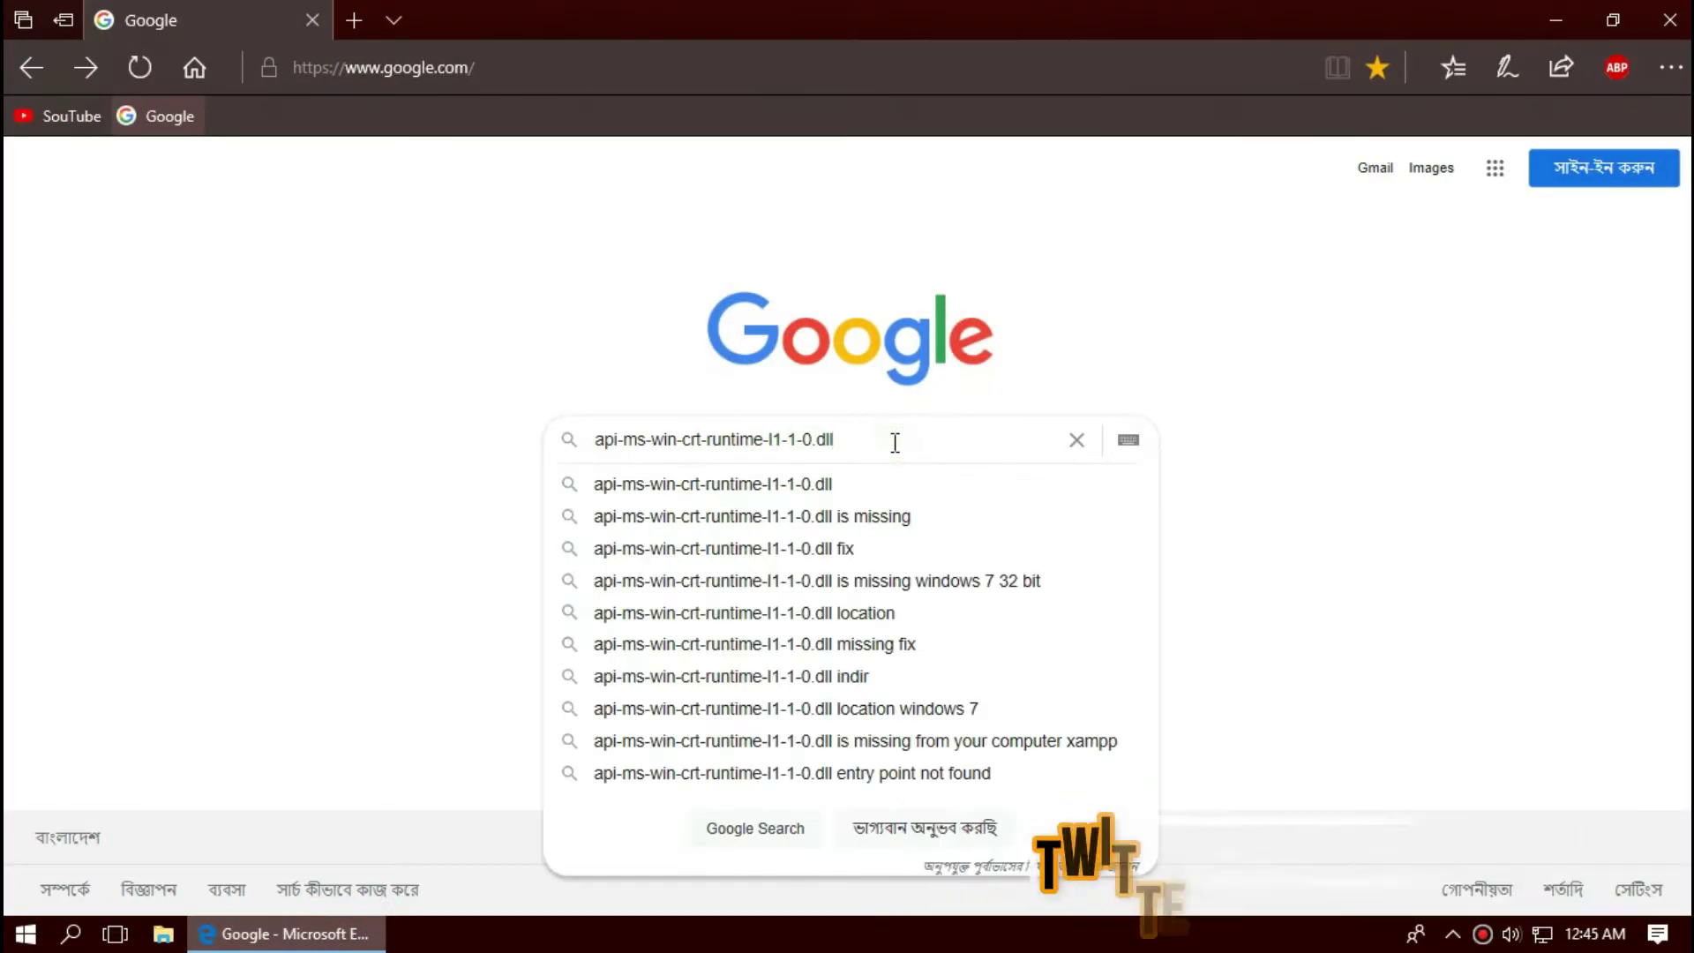
key(Return)
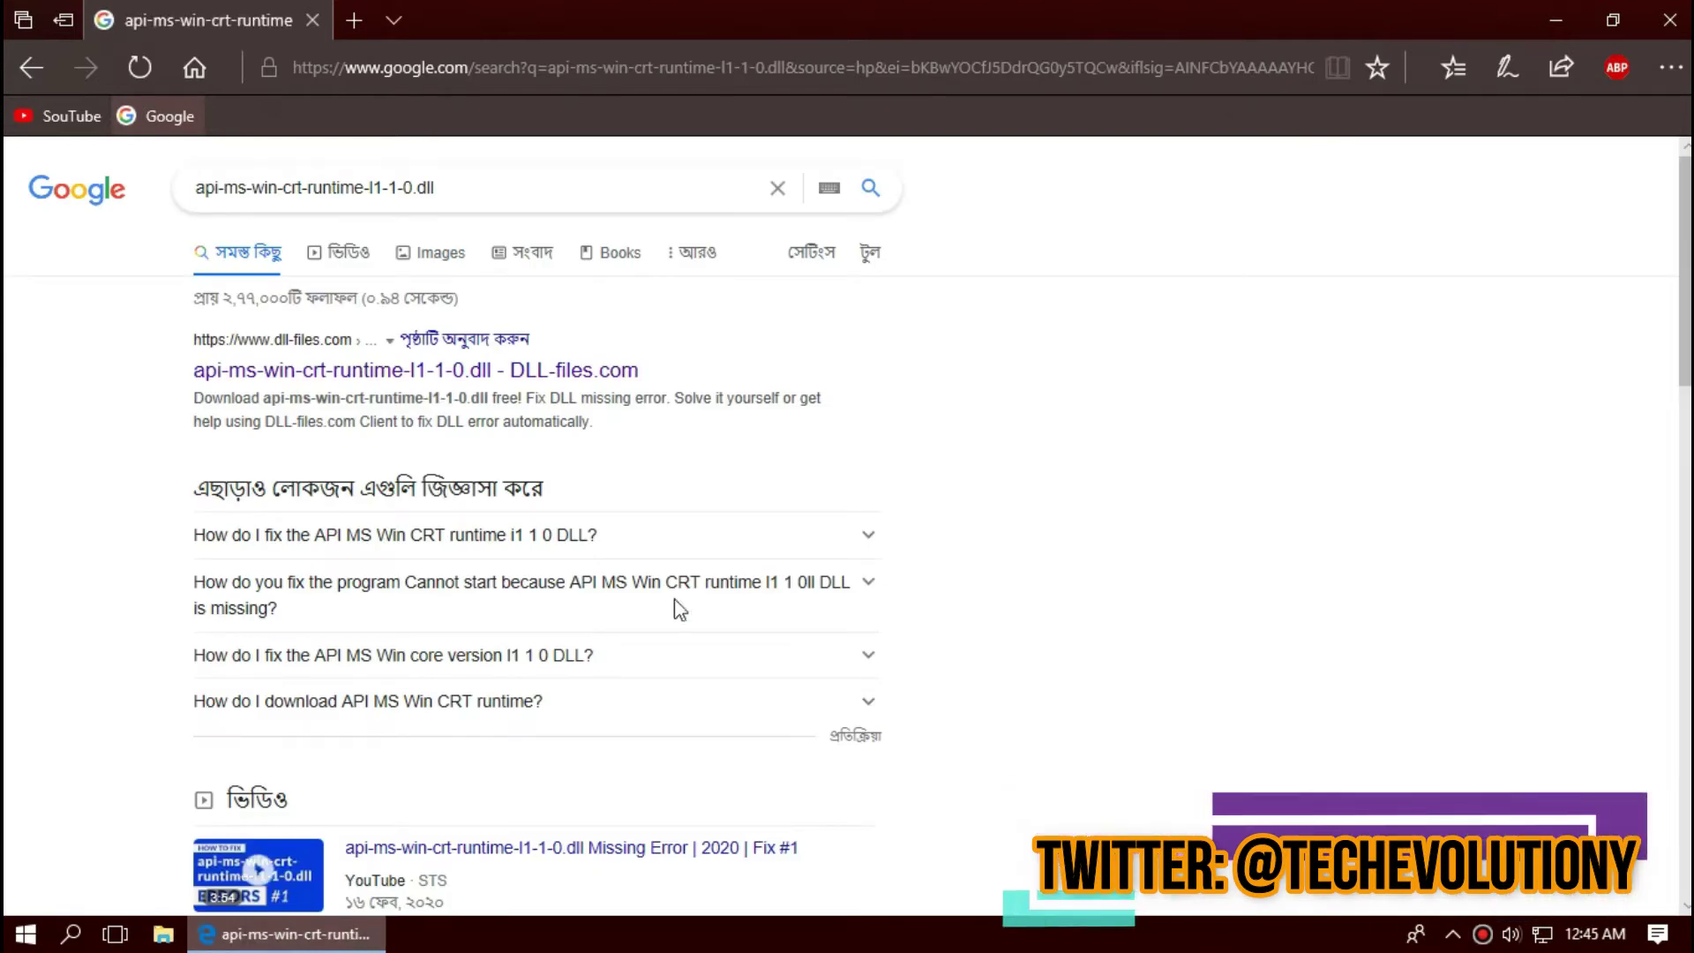
scroll(982, 607, down, 7)
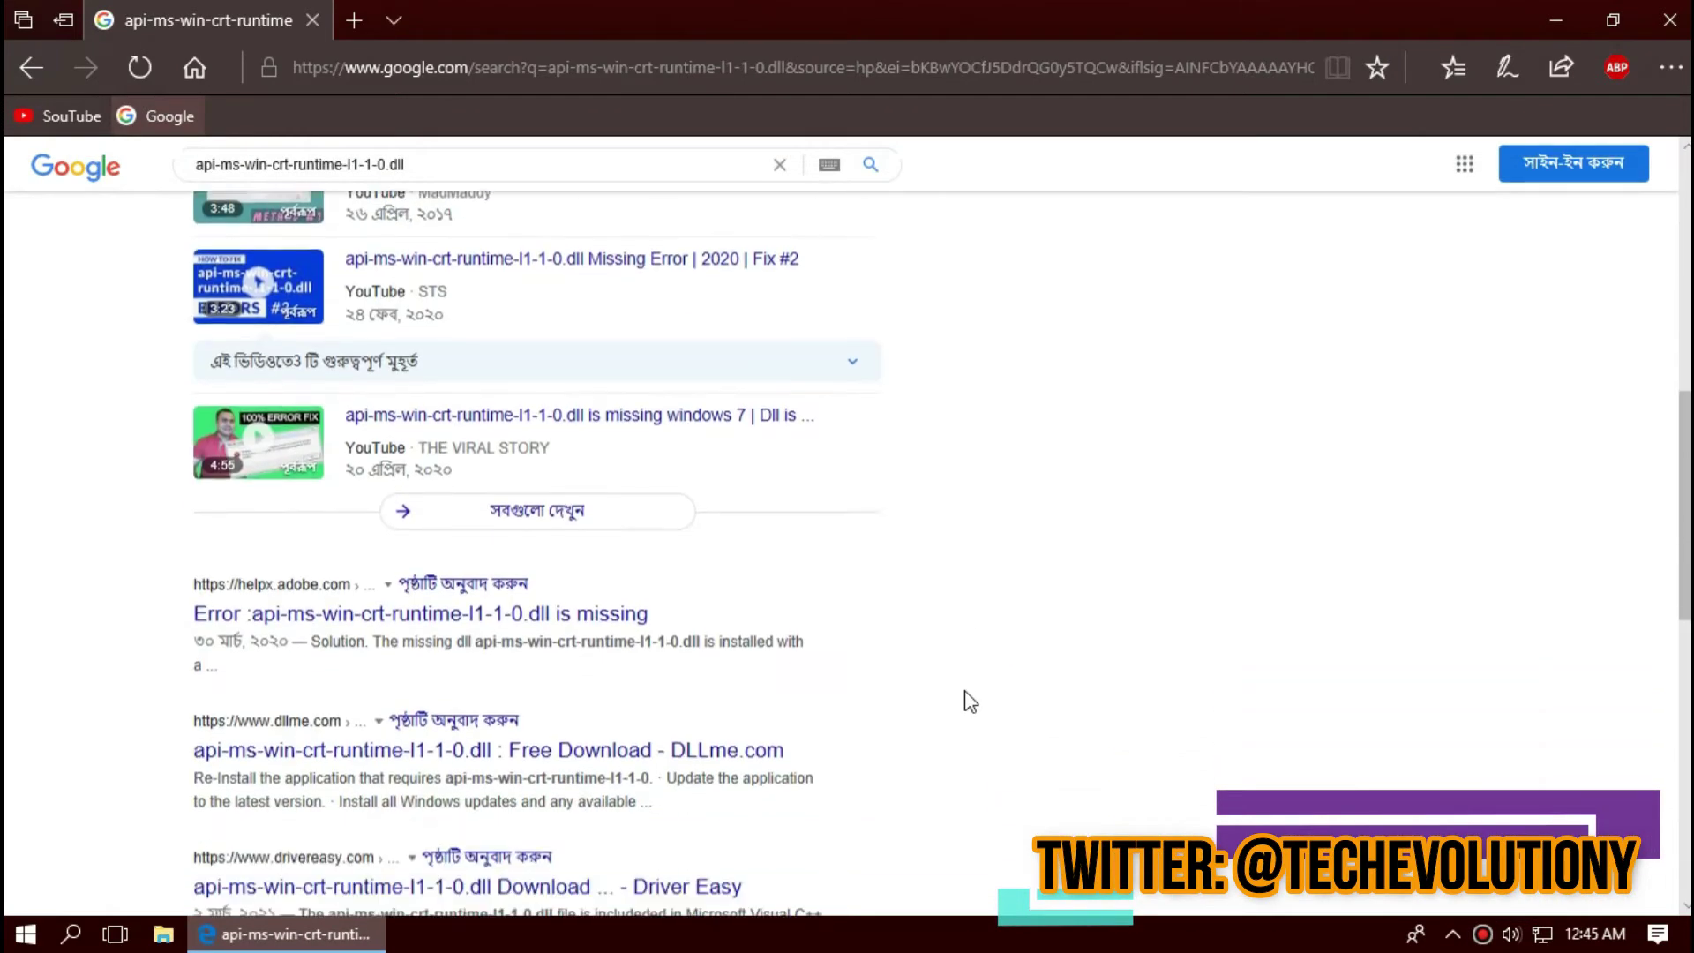
scroll(964, 674, up, 8)
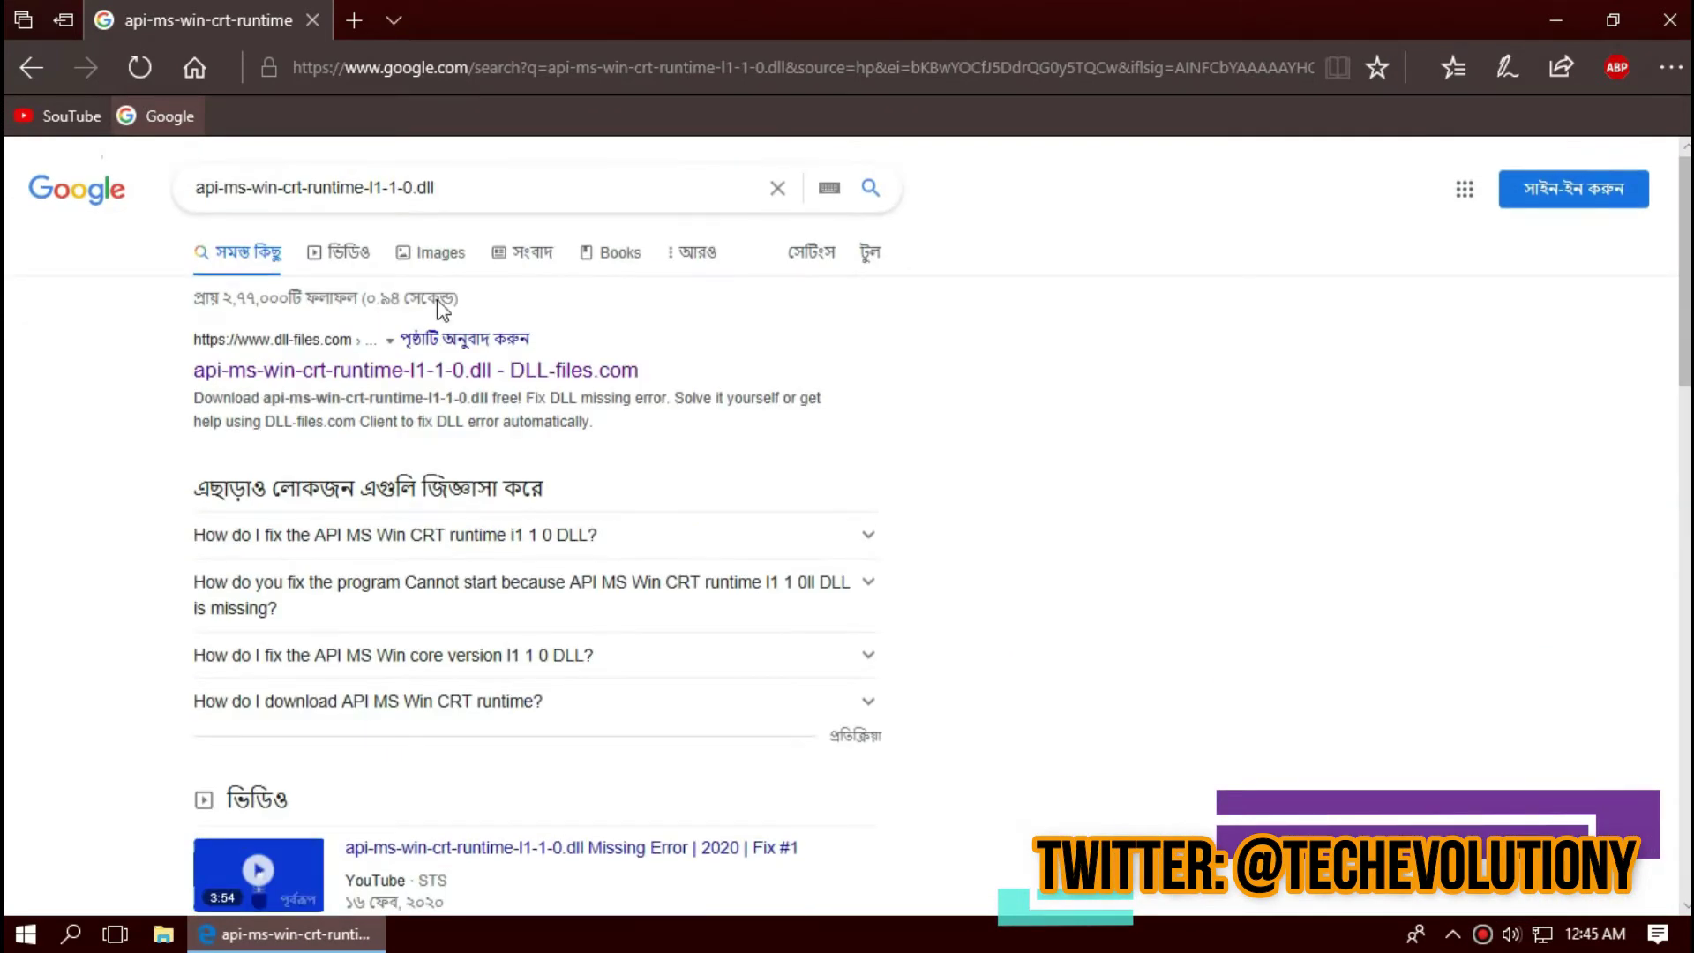
Open the DLL-files.com result for api-ms-win-crt-runtime-l1-1-0.dll and scroll down its page.
click(346, 375)
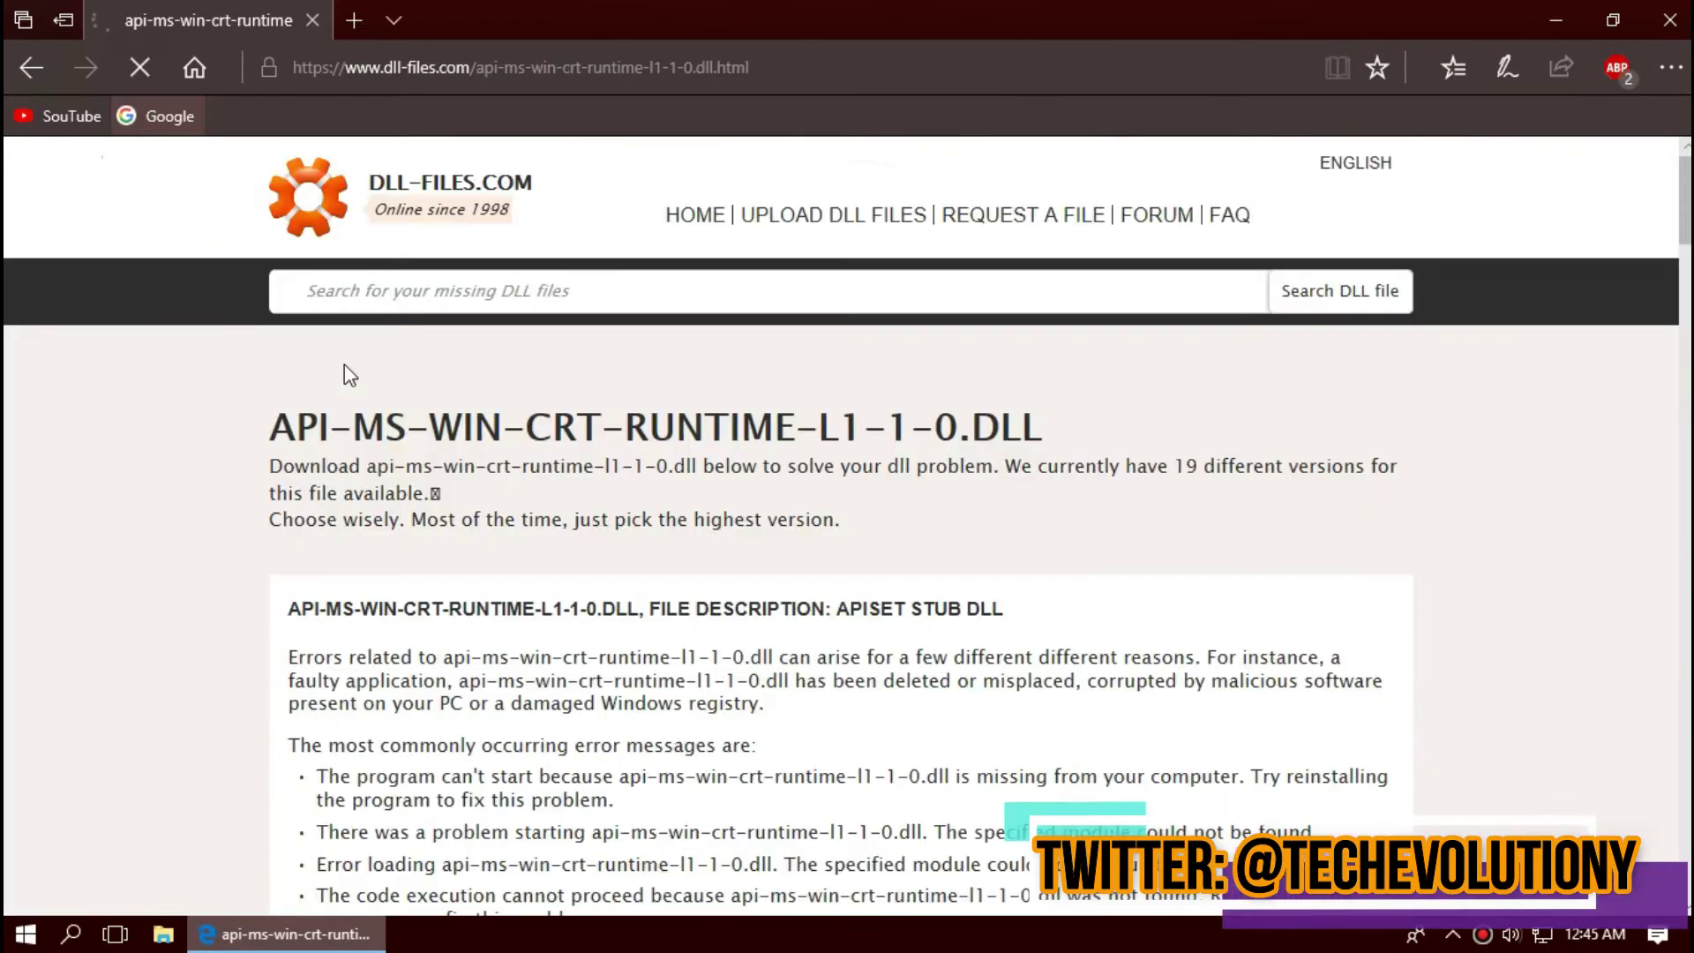
scroll(794, 476, down, 3)
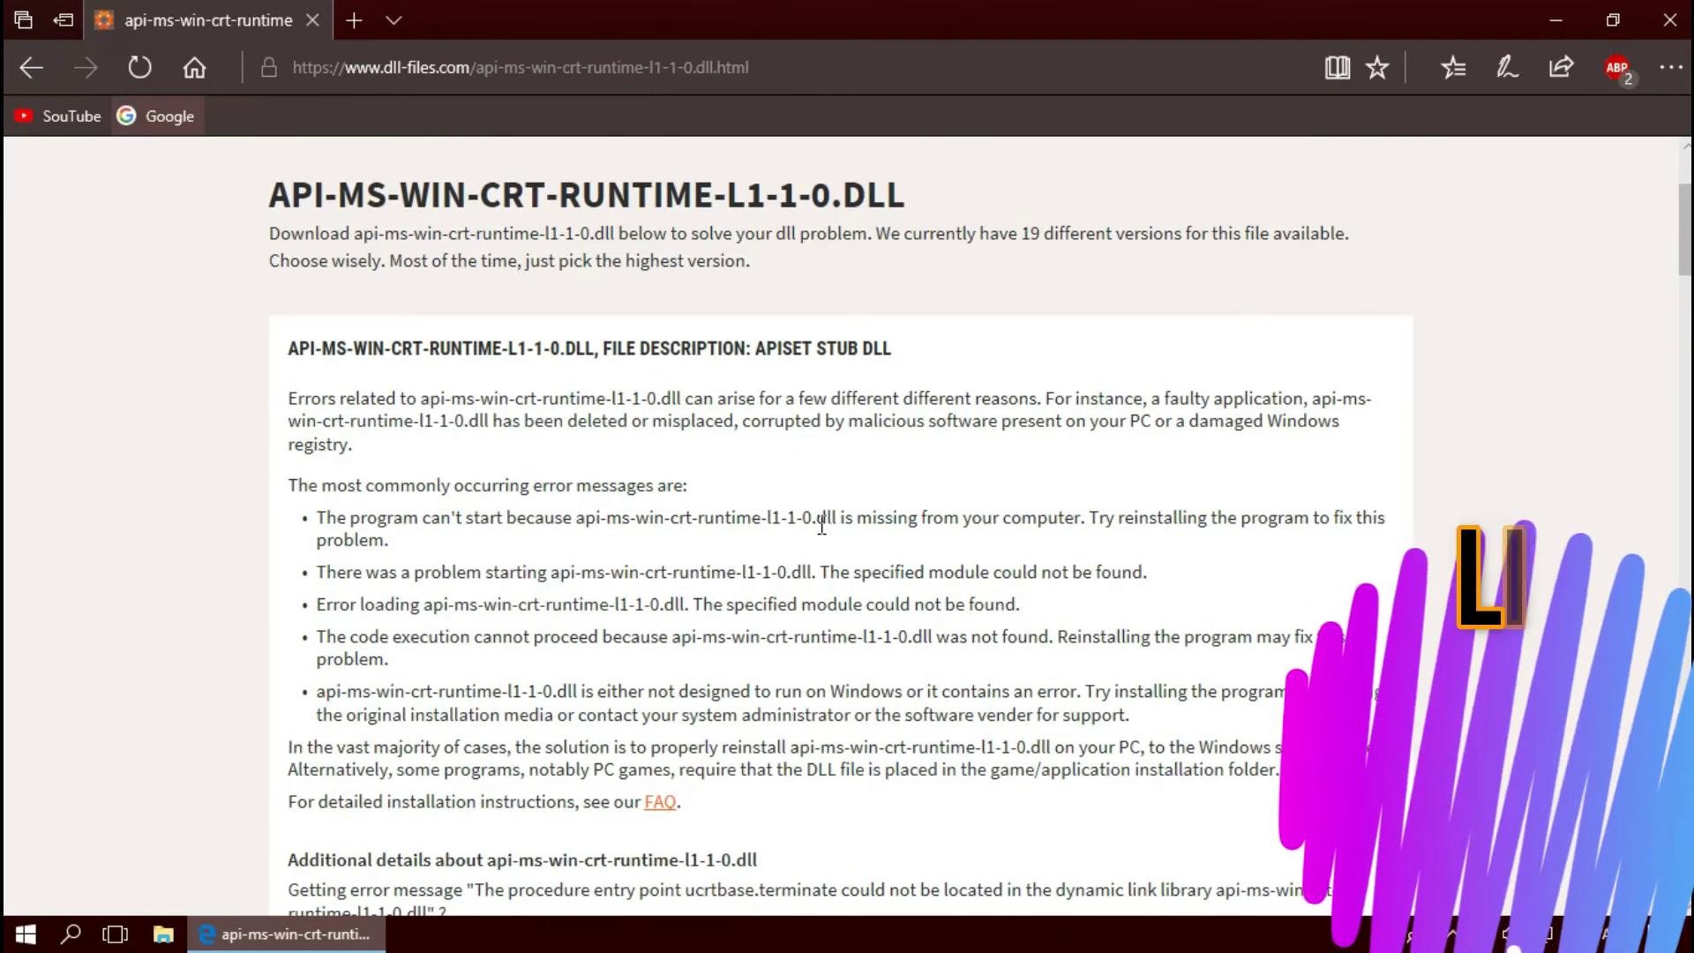
scroll(752, 461, down, 6)
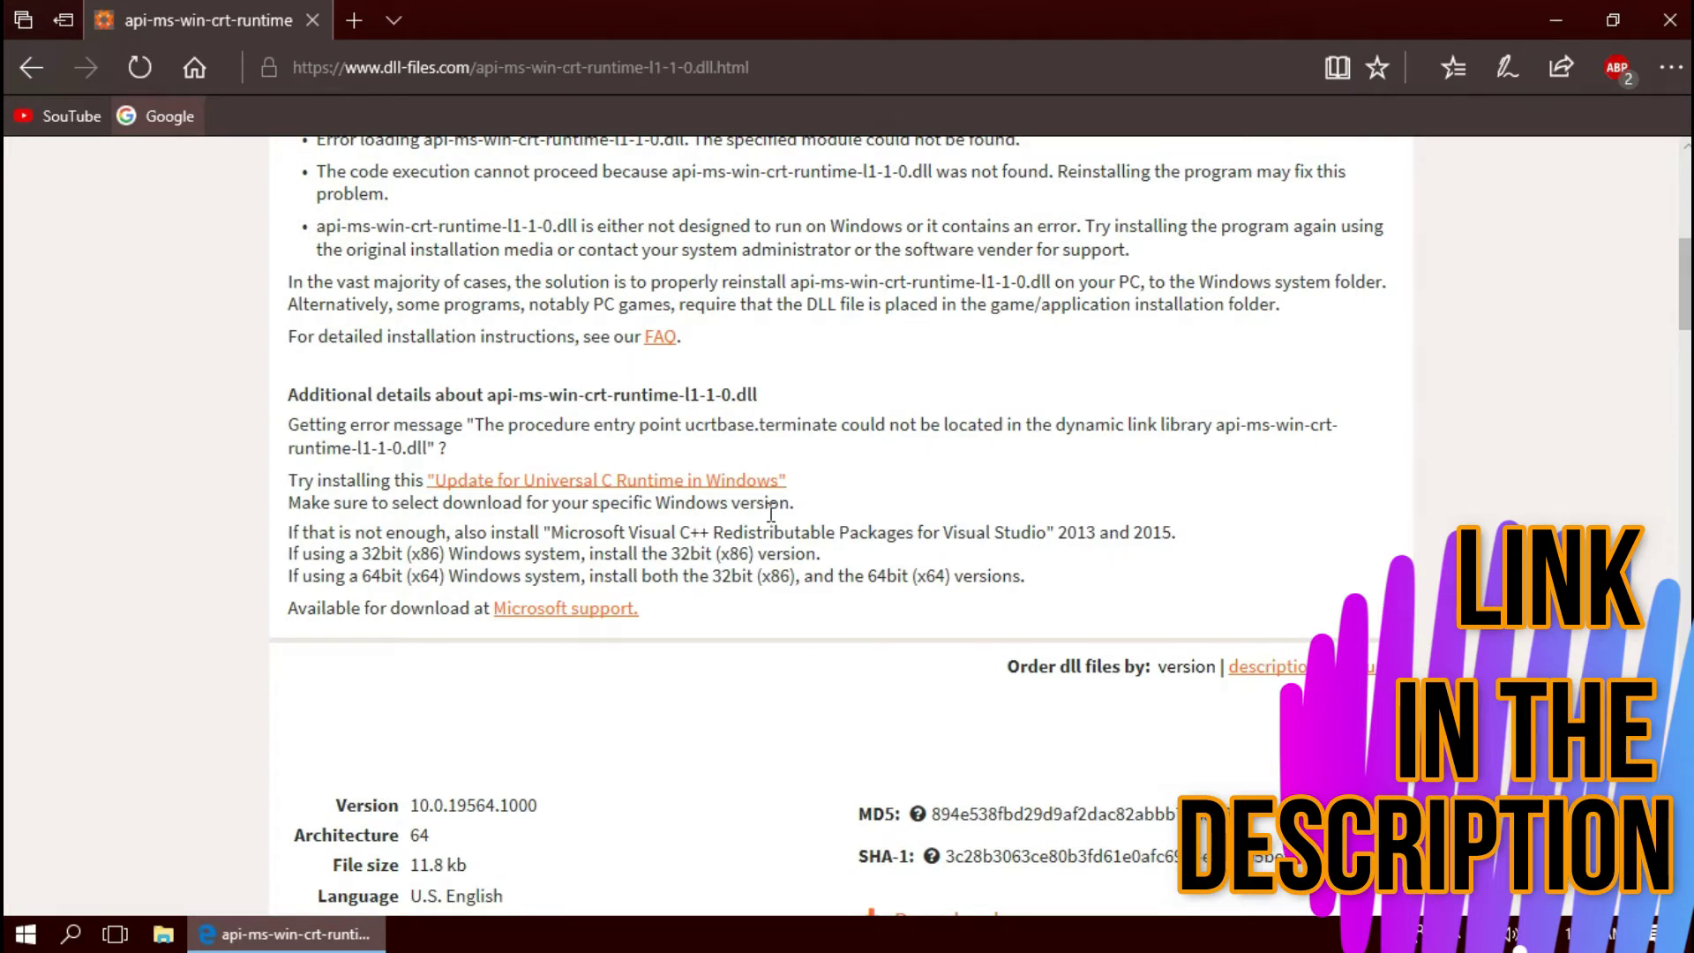
scroll(770, 511, down, 6)
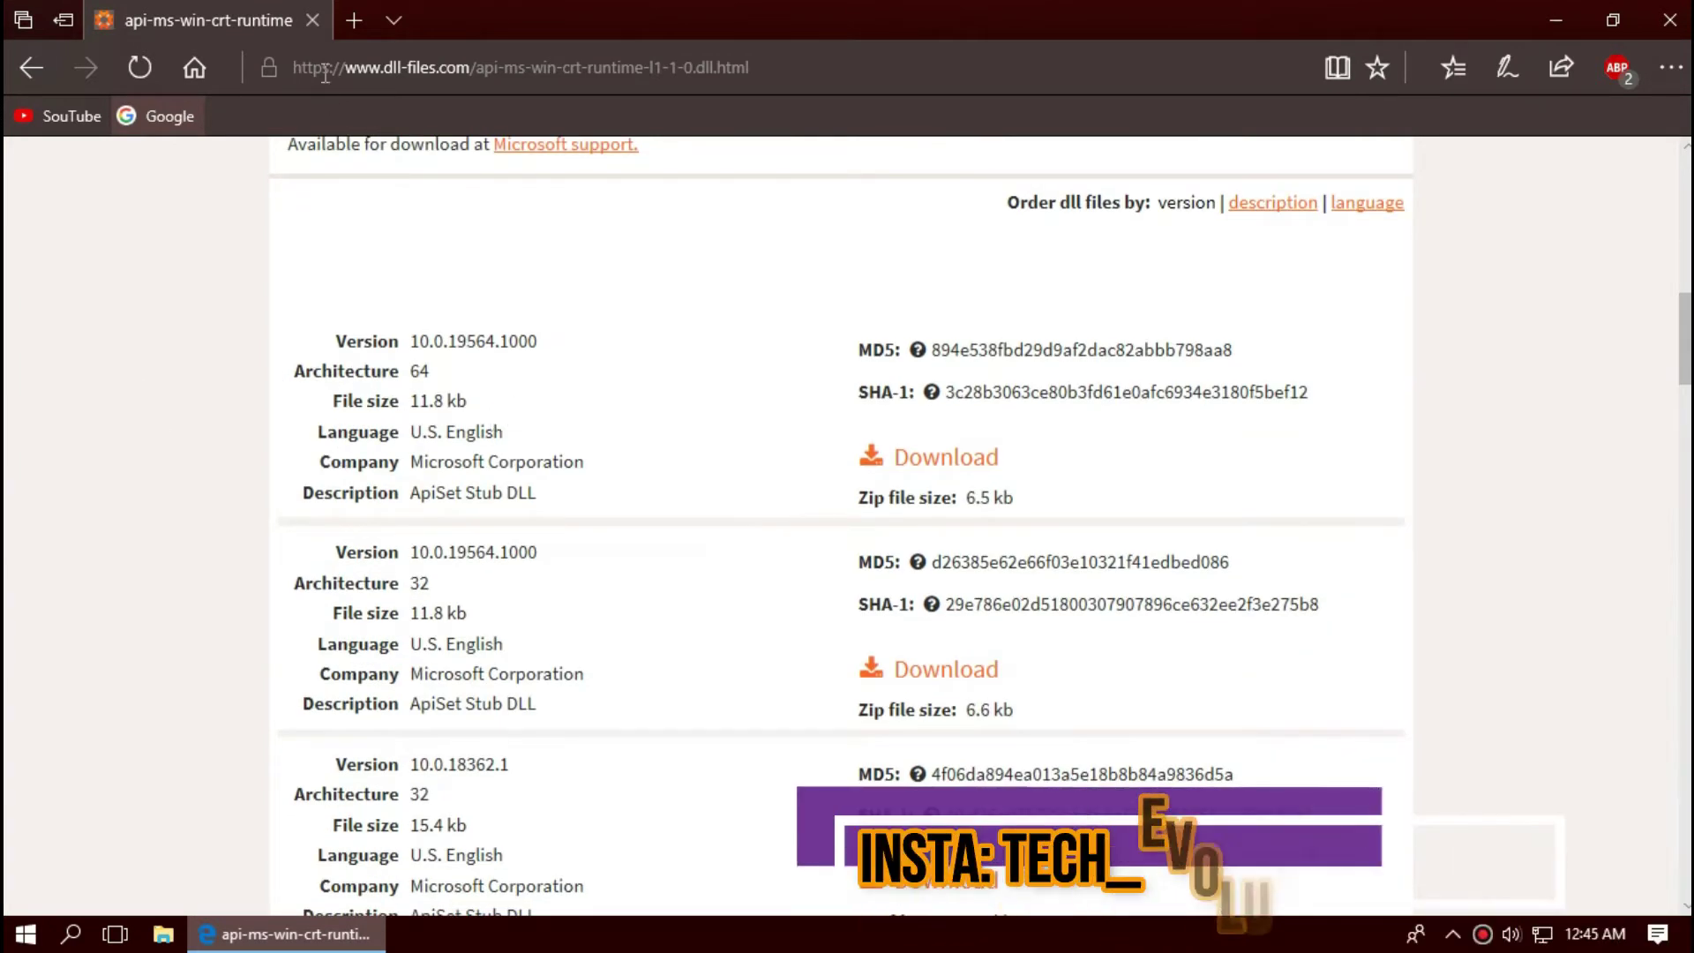
Highlight the 32-bit version's details in the DLL-files.com version list.
click(326, 75)
scroll(650, 632, down, 3)
scroll(605, 579, up, 1)
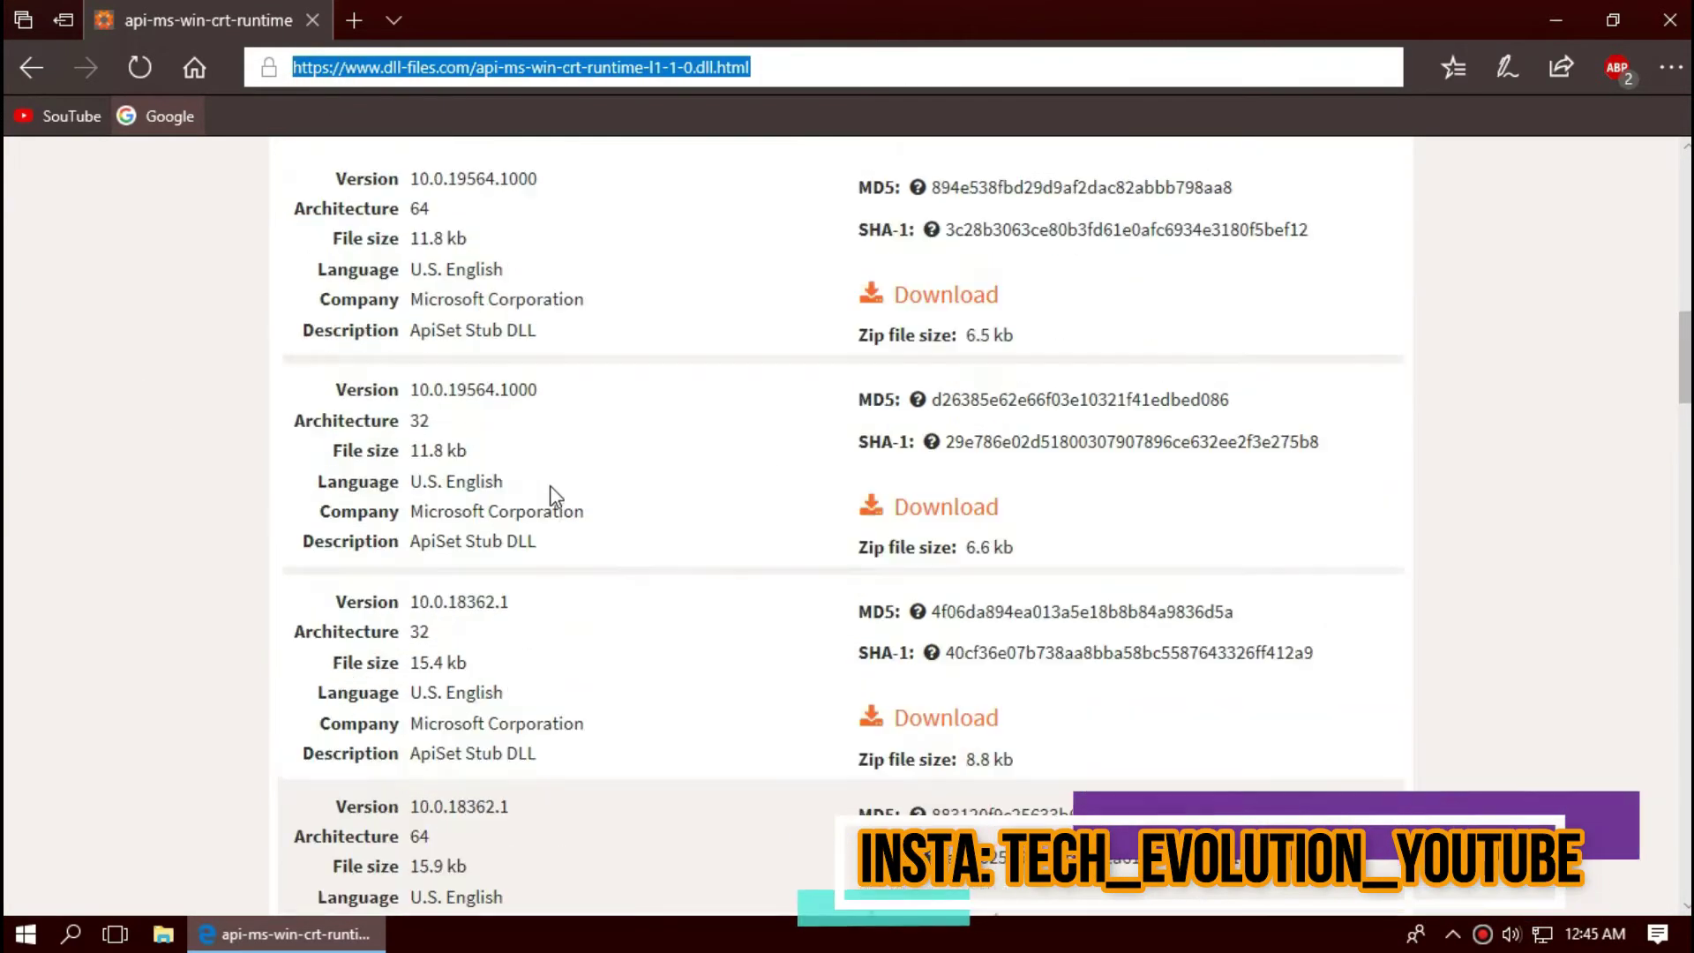
scroll(554, 497, up, 1)
click(445, 280)
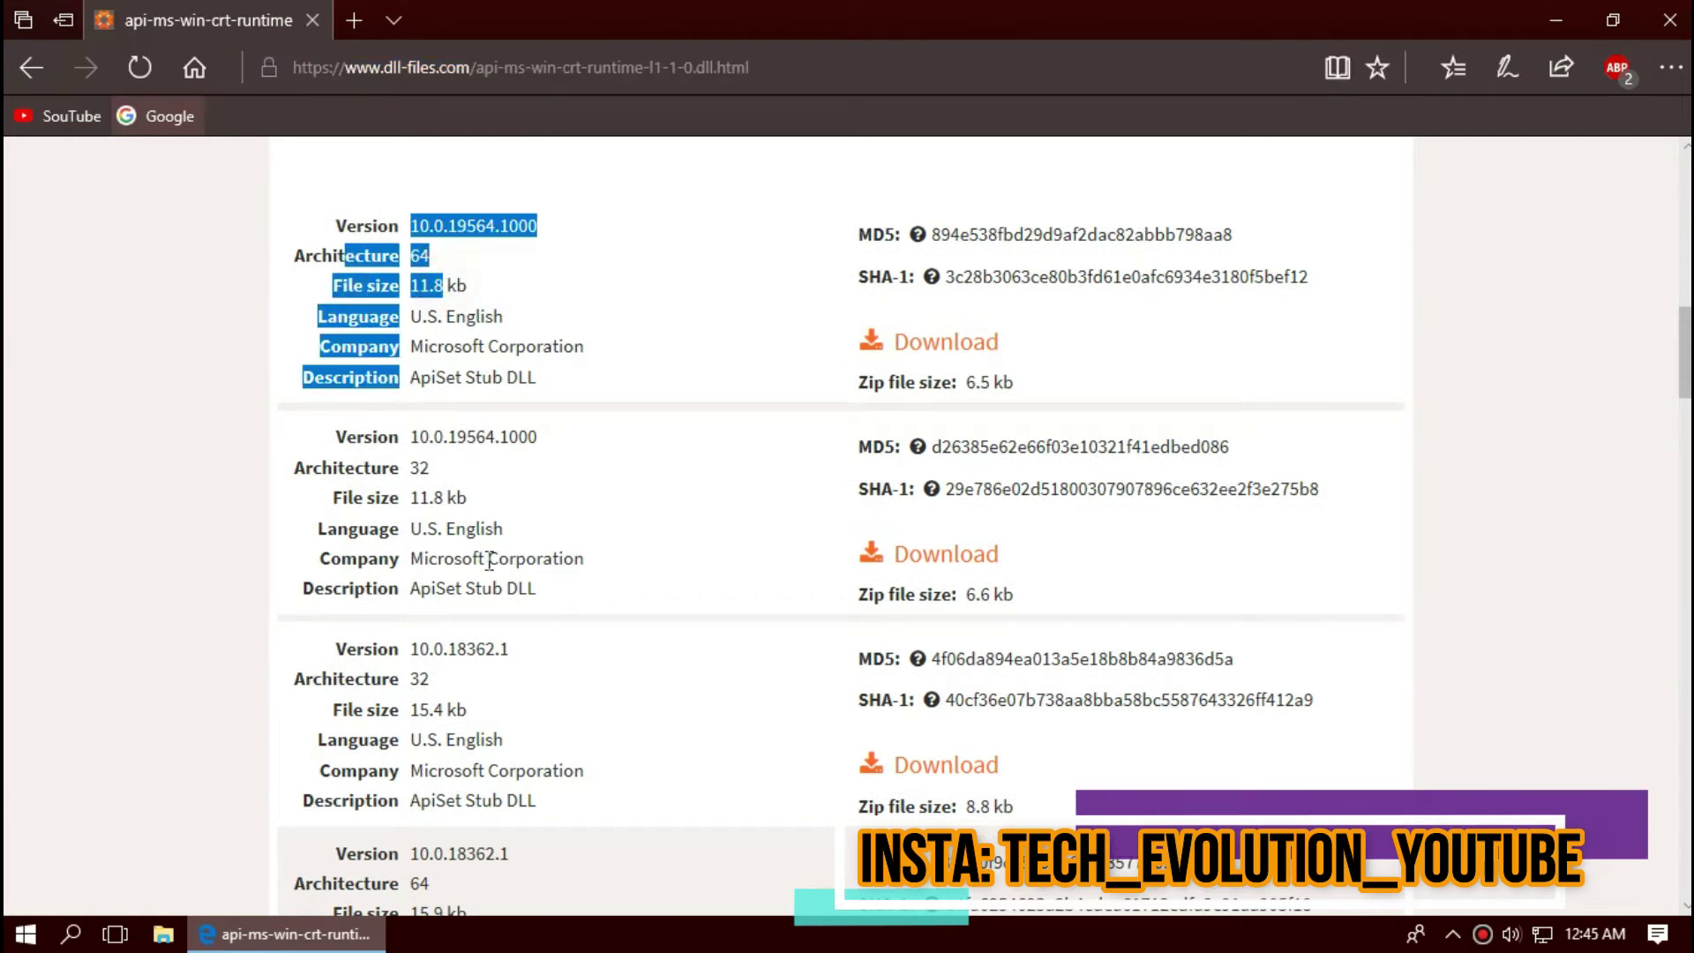
drag(491, 533, 298, 424)
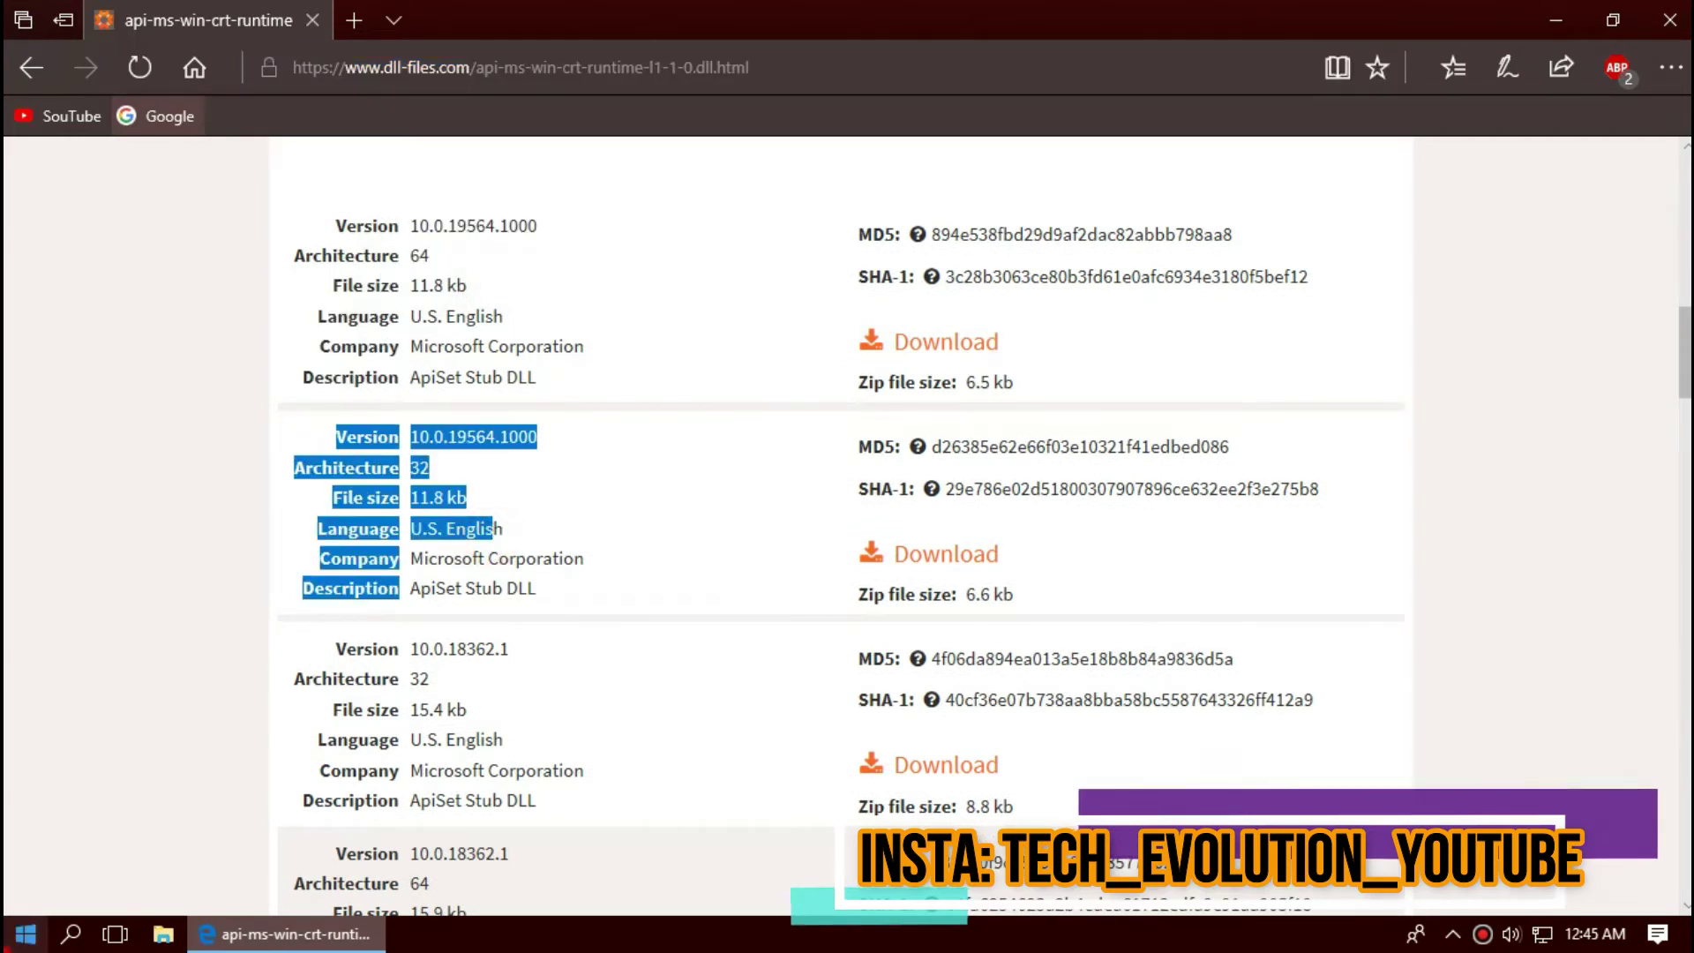
key(super)
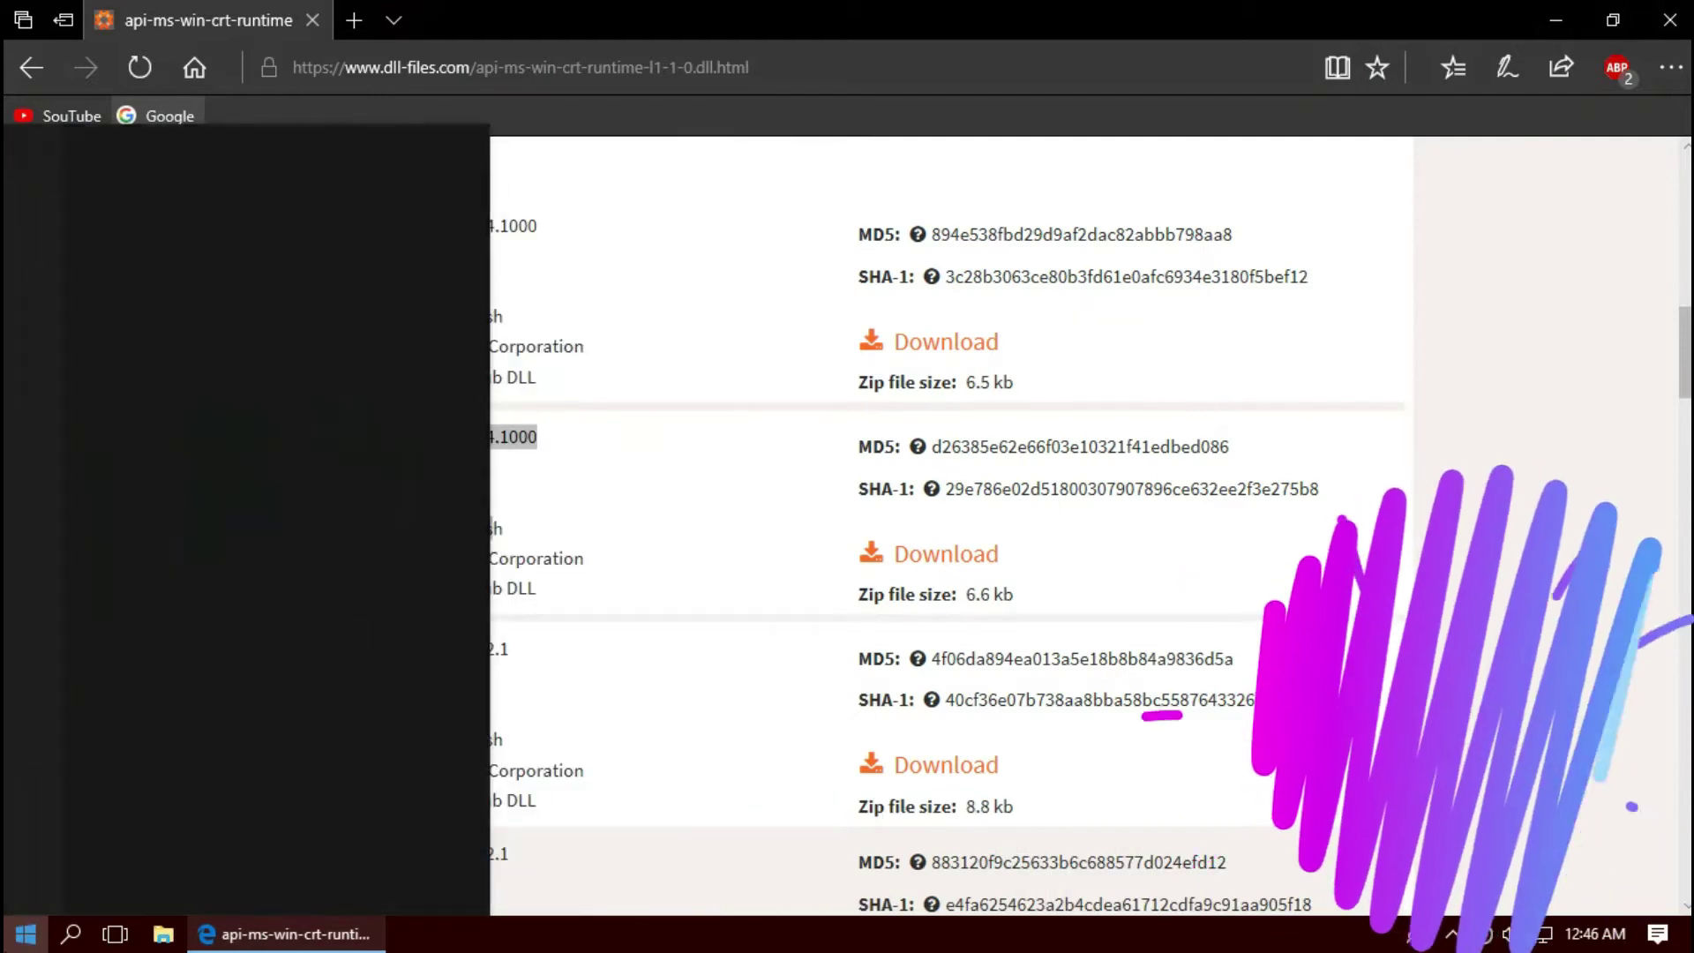
key(super)
text(sys)
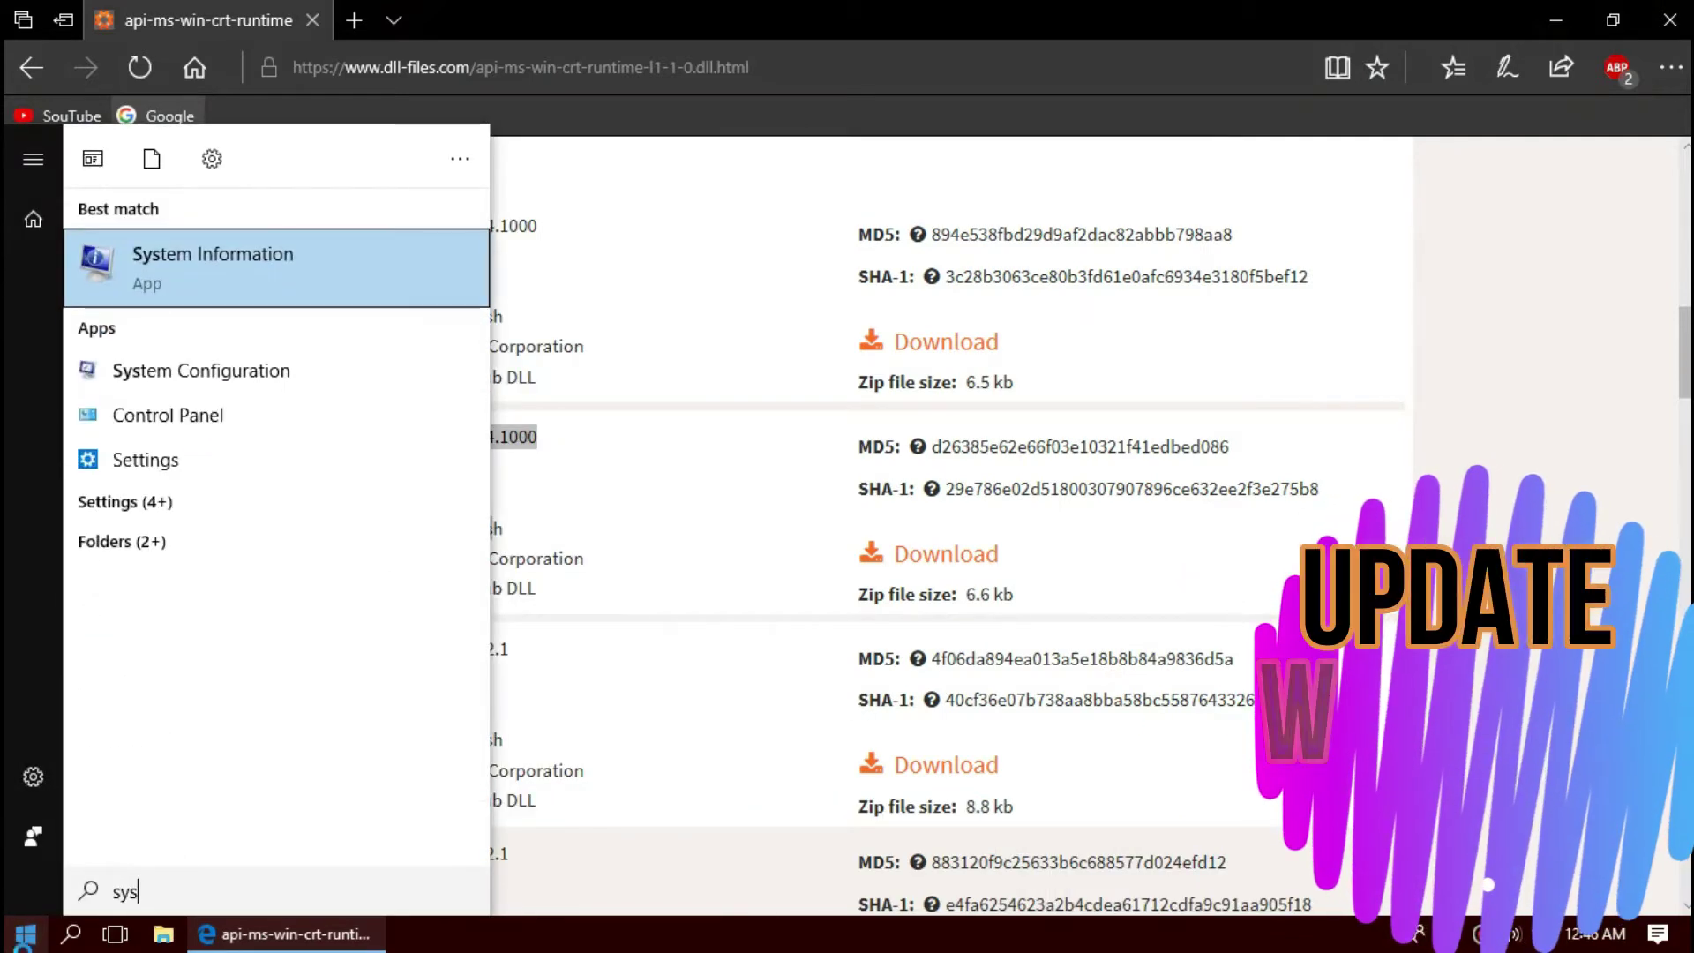
key(Return)
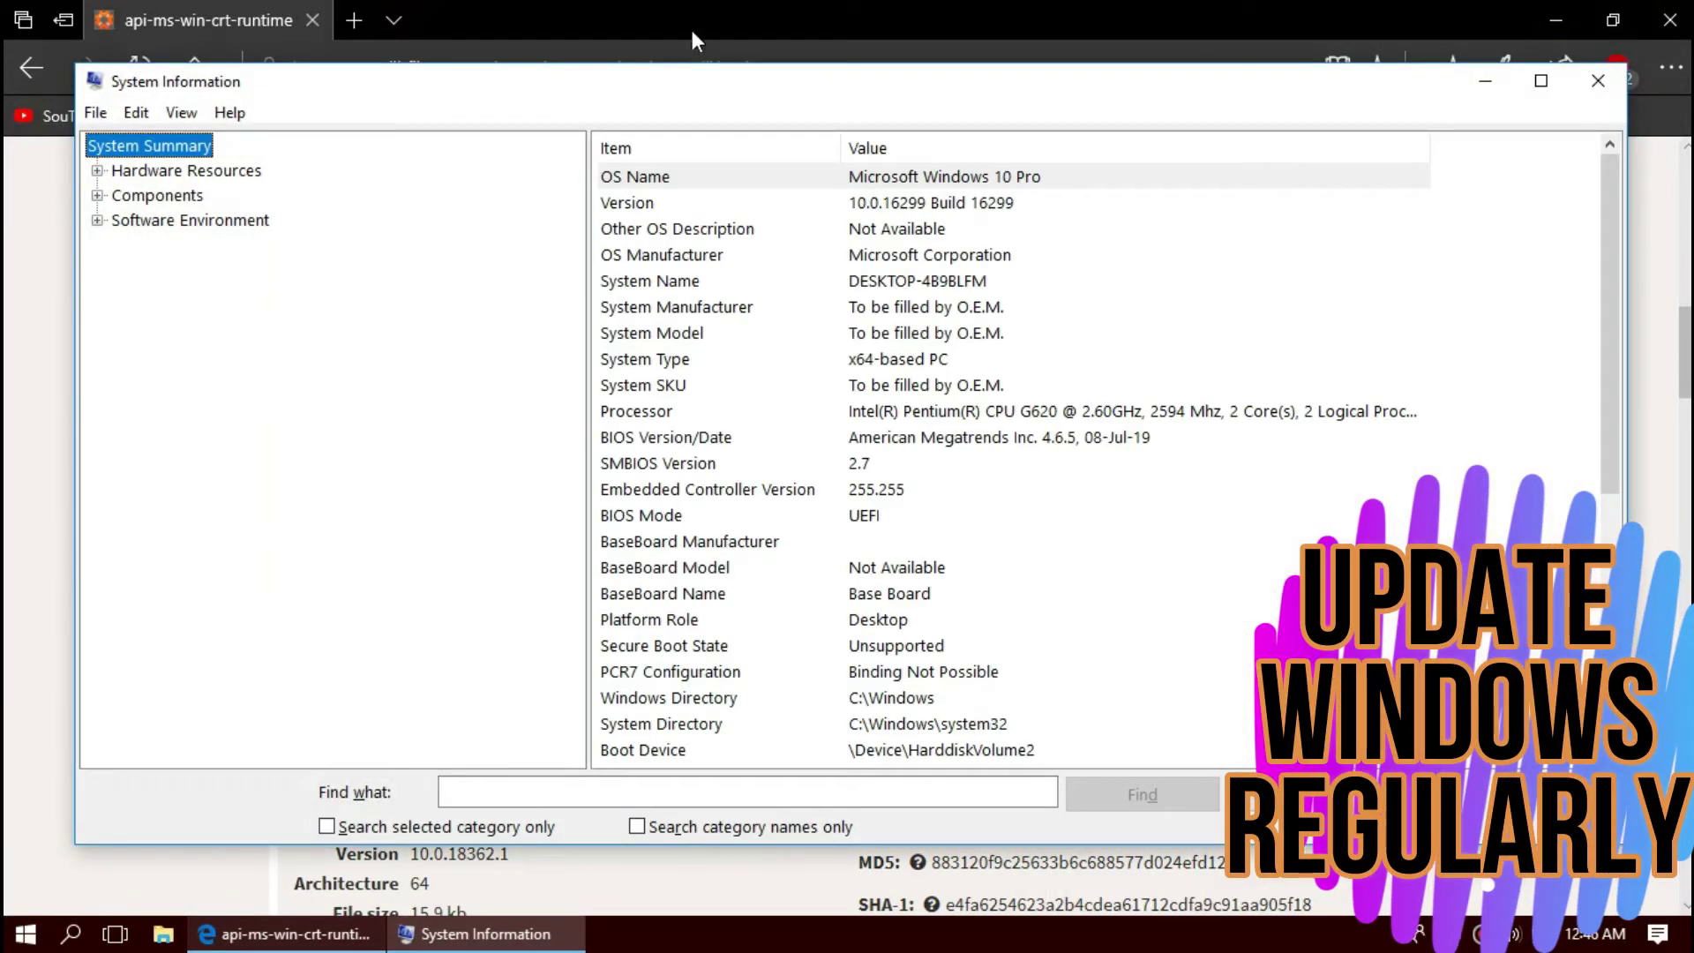
click(893, 361)
Close System Information and download the 64-bit 10.0.19564.1000 zip from DLL-files.com.
click(1602, 81)
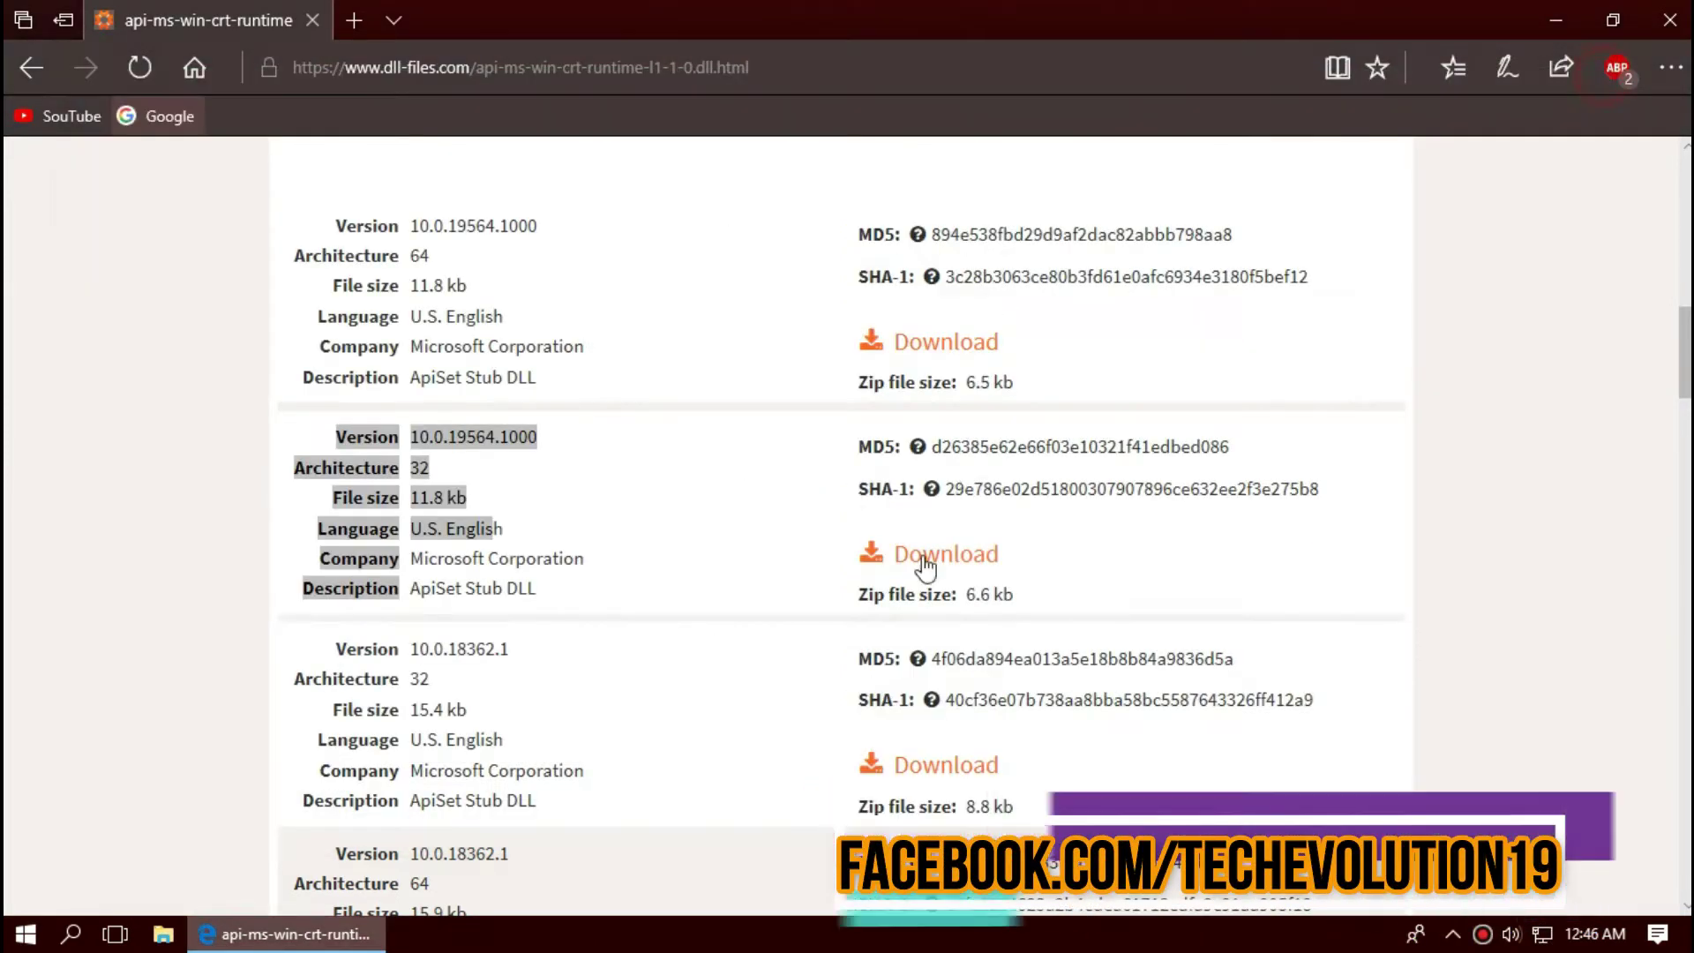
scroll(794, 622, up, 3)
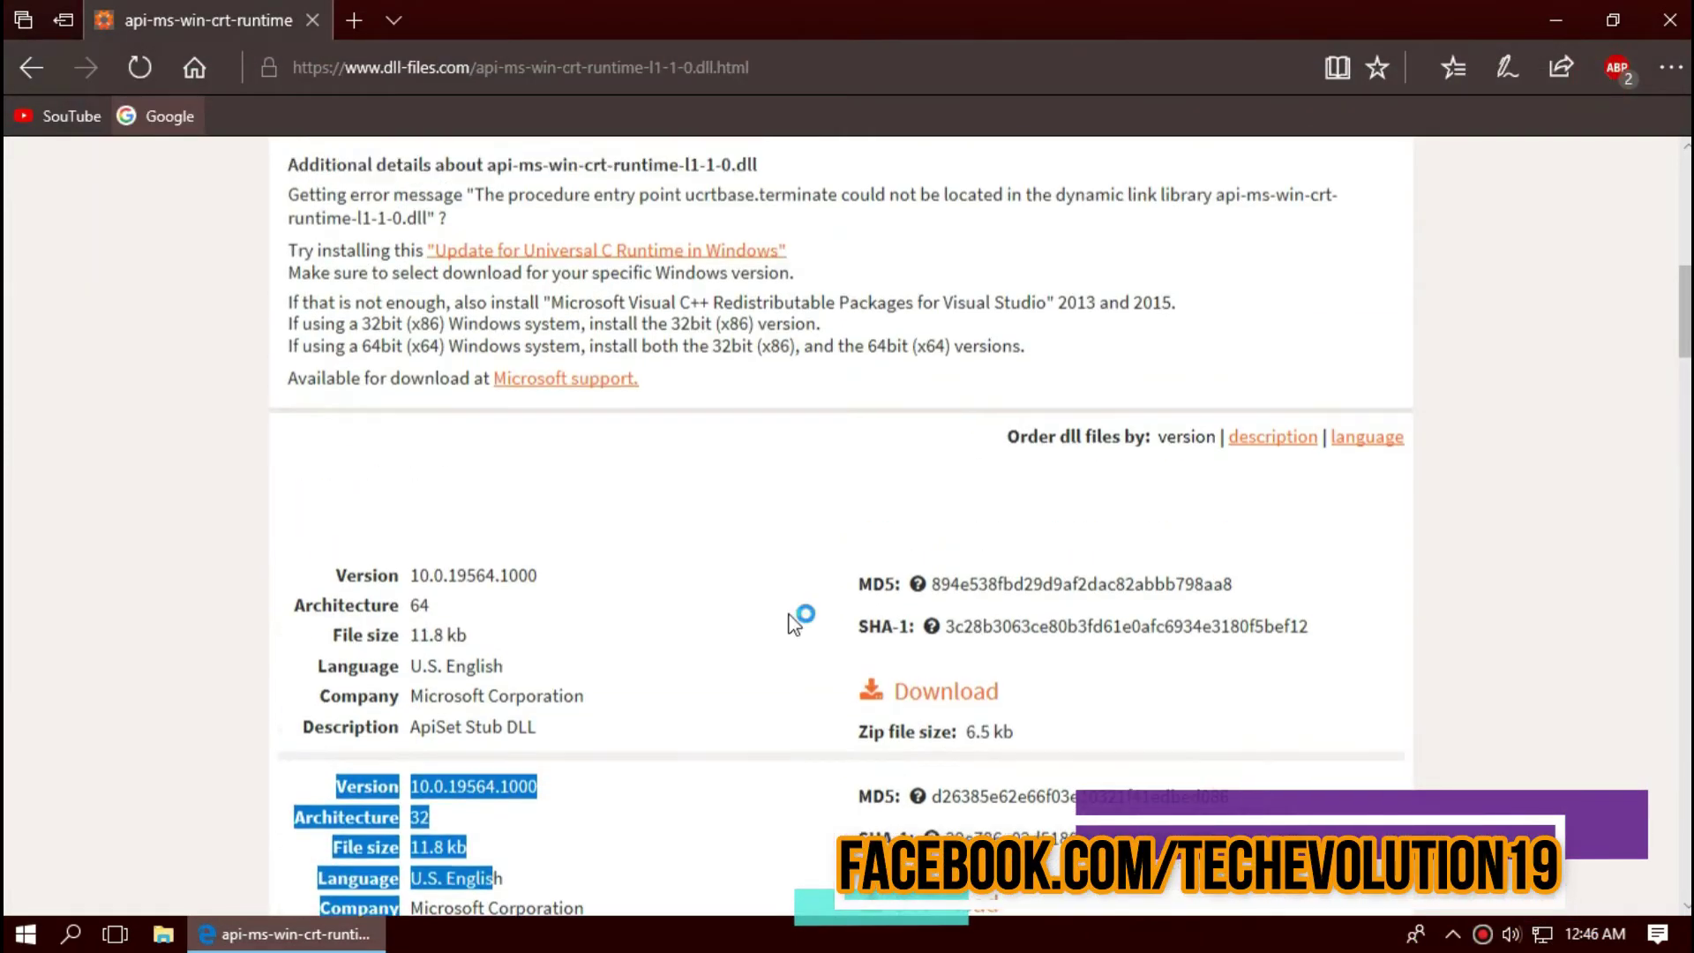
click(941, 690)
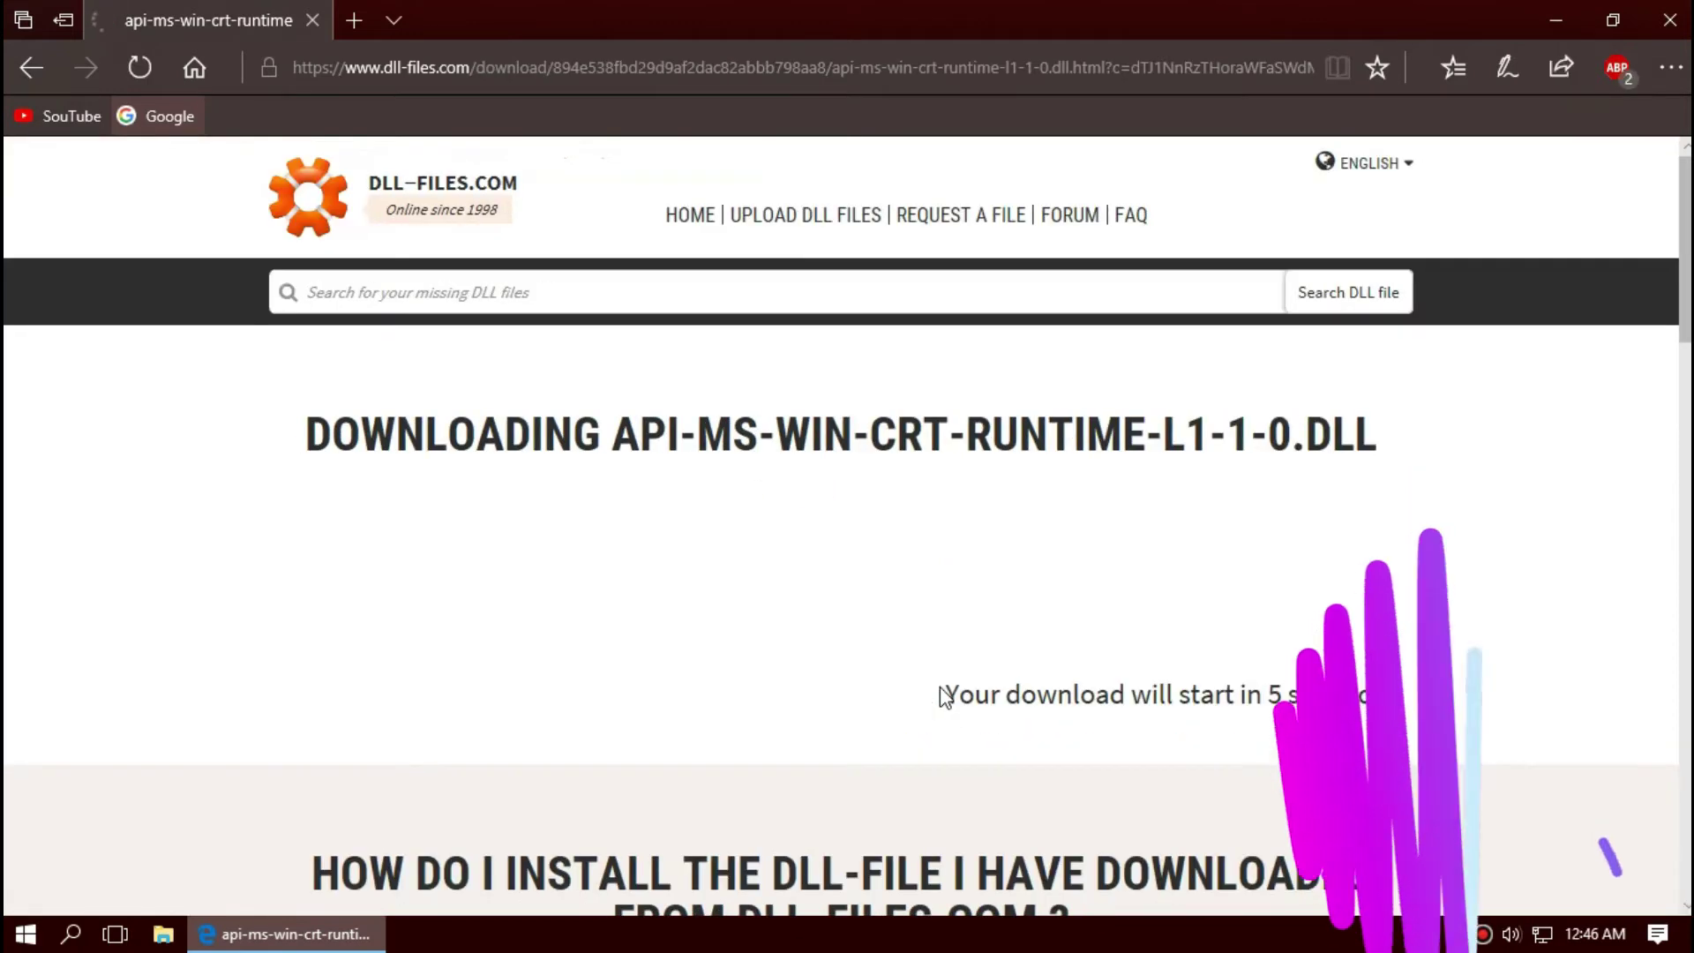
Open the downloaded api-ms-win-crt-runtime-l1-1-0.zip in WinRAR from the download bar.
scroll(889, 751, down, 3)
scroll(889, 751, down, 1)
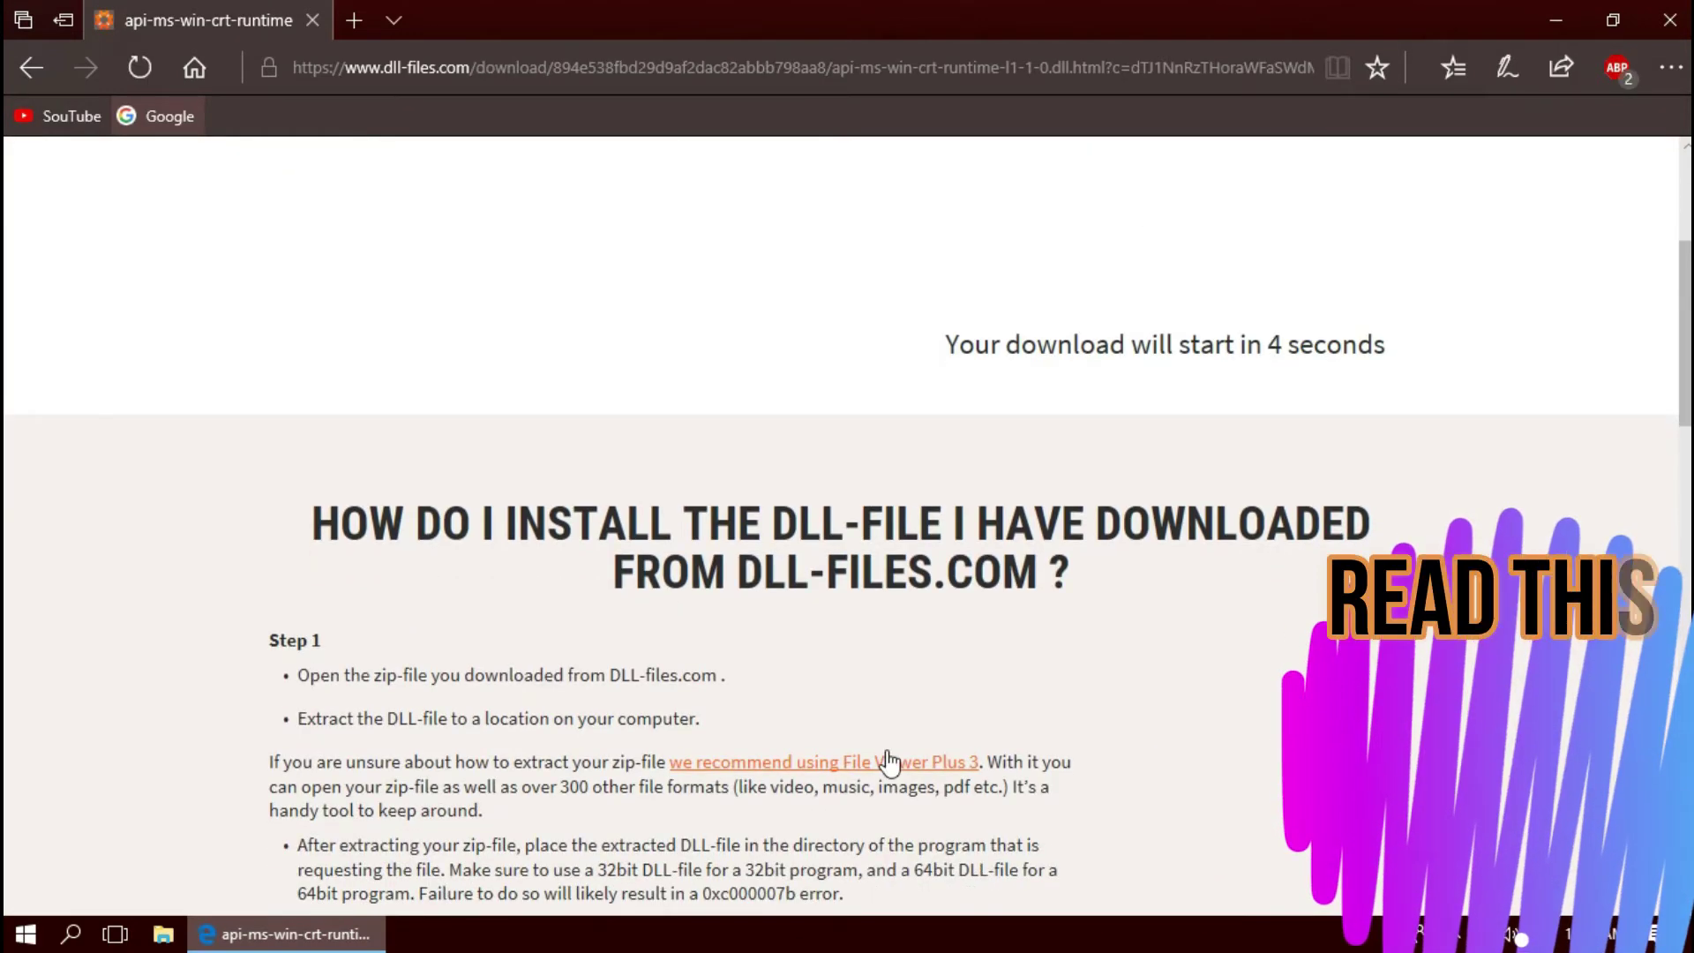
scroll(889, 760, down, 7)
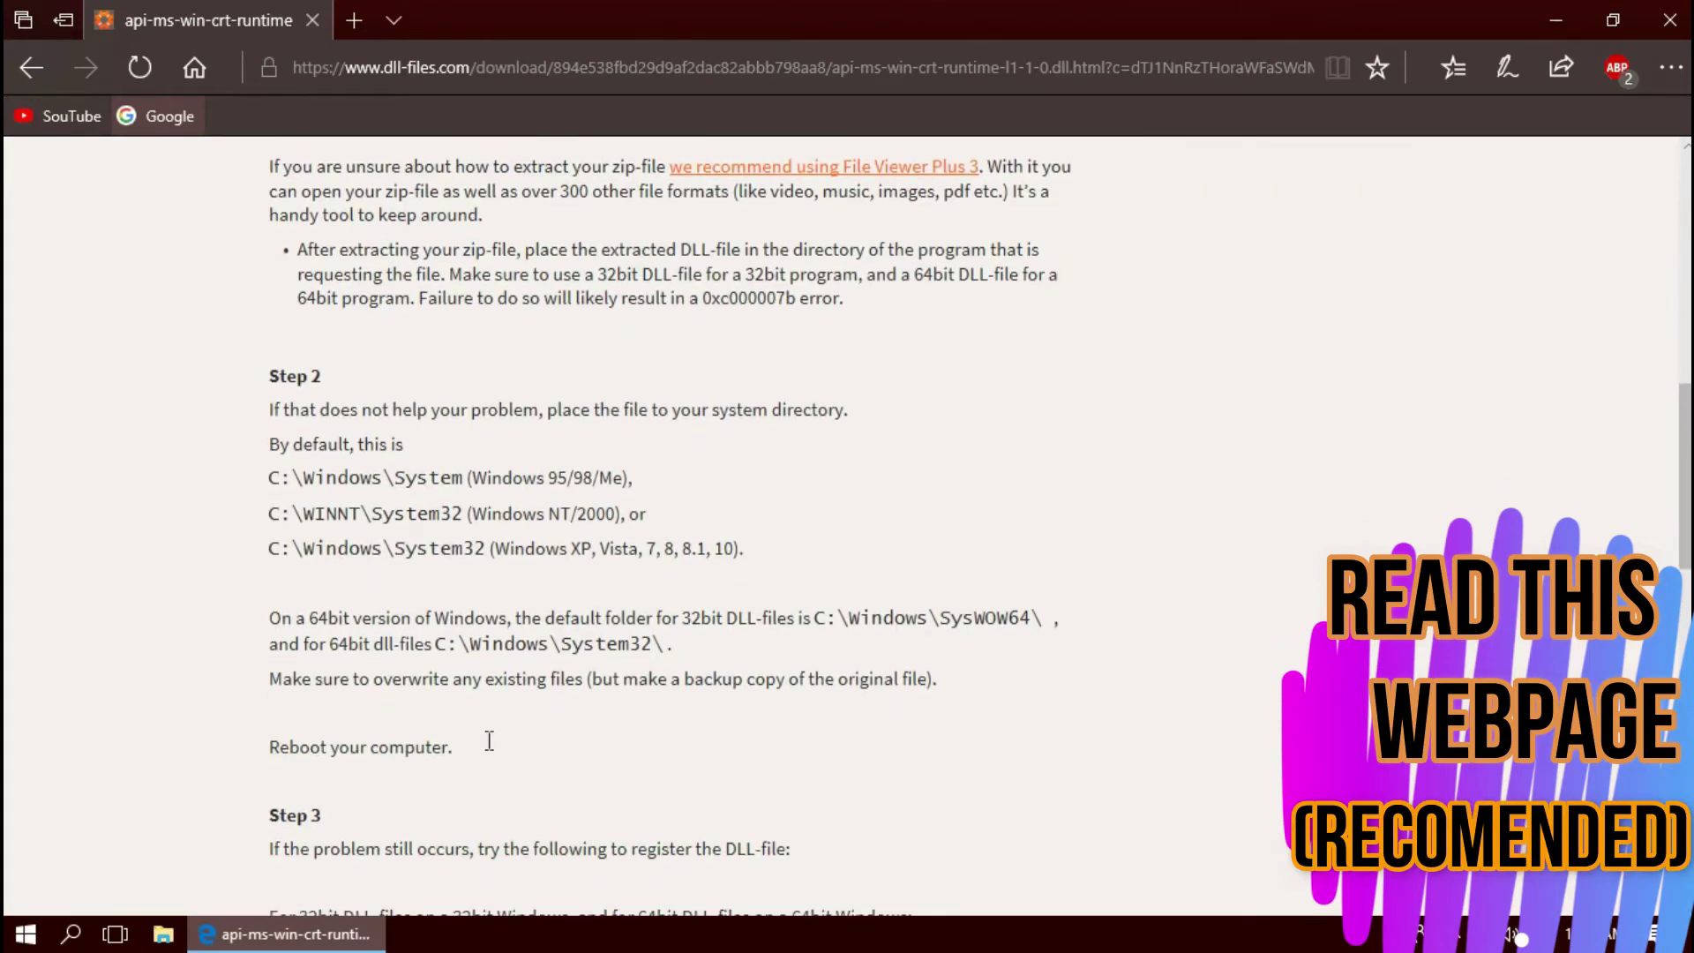
scroll(489, 740, down, 4)
scroll(503, 768, down, 7)
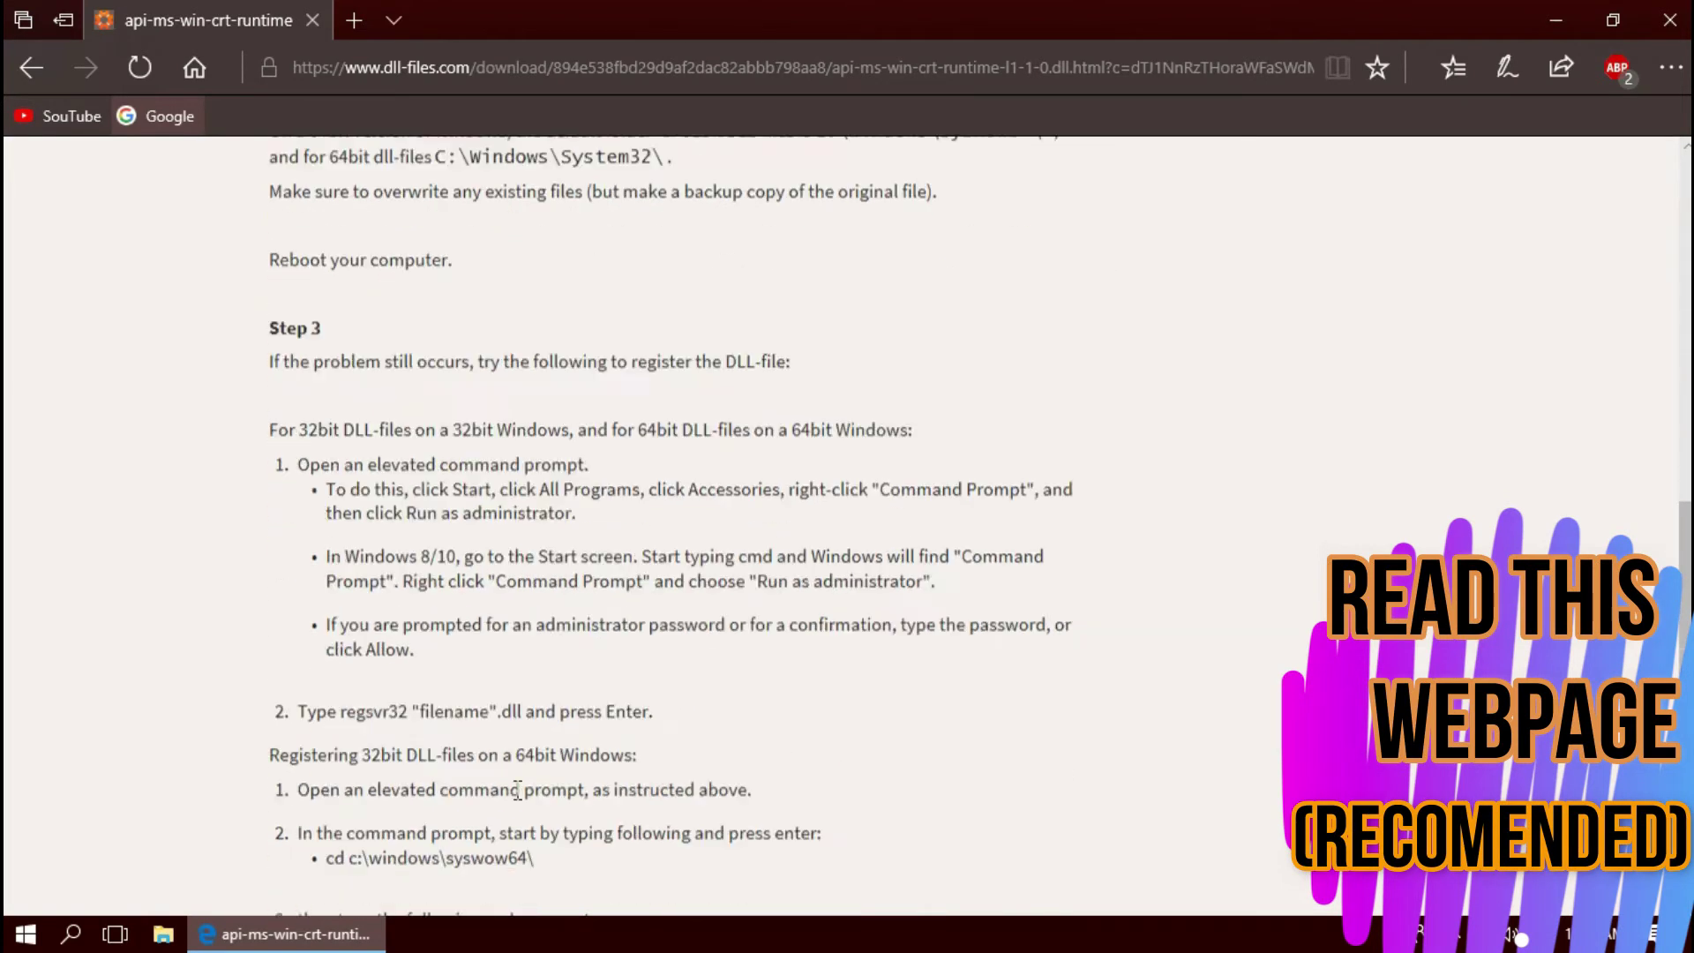
scroll(517, 788, up, 1)
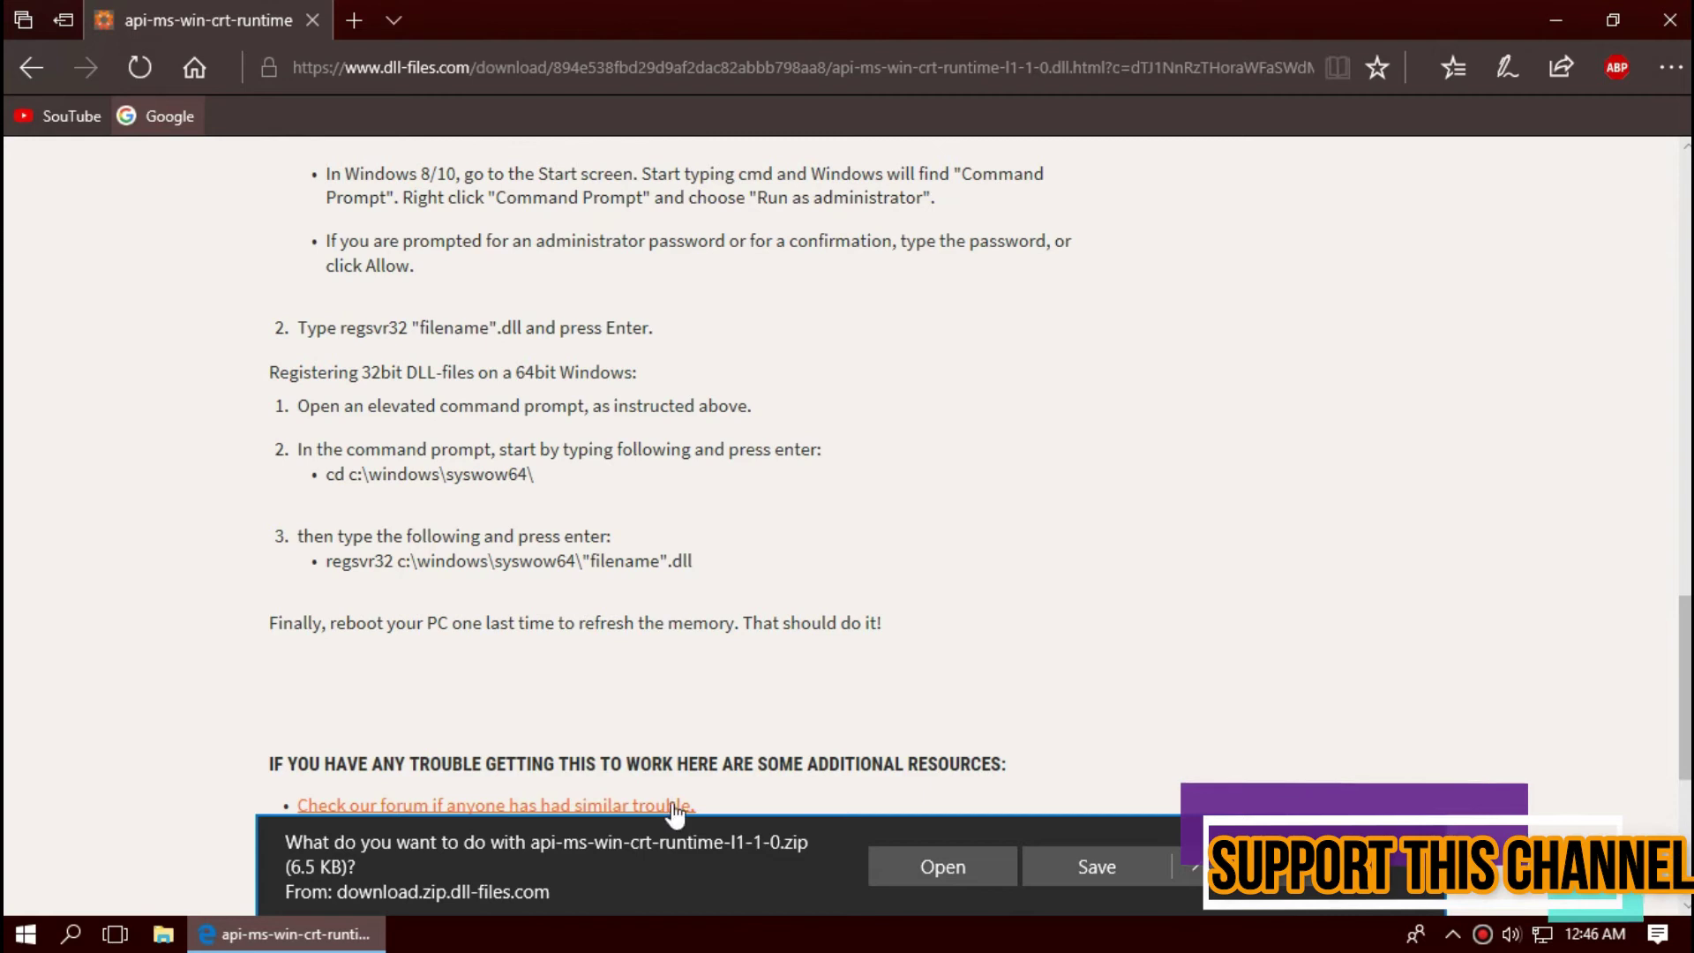
click(891, 861)
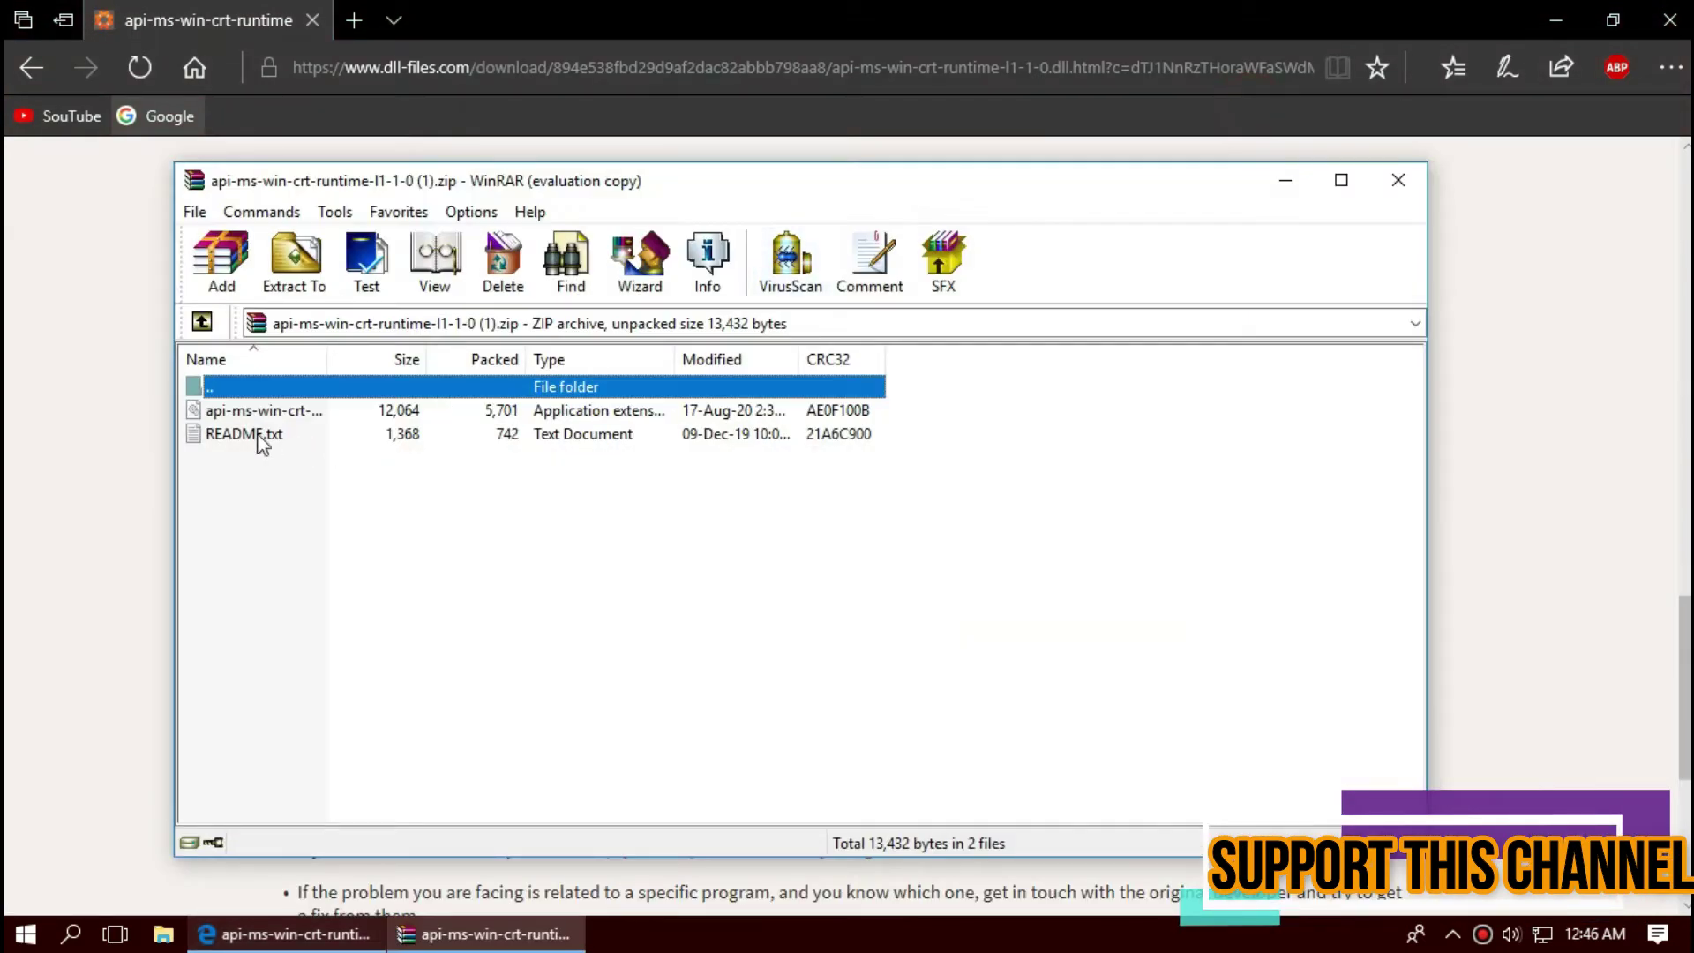
Select api-ms-win-crt-runtime-l1-1-0.dll rather than README.txt in the WinRAR archive.
click(256, 433)
click(256, 413)
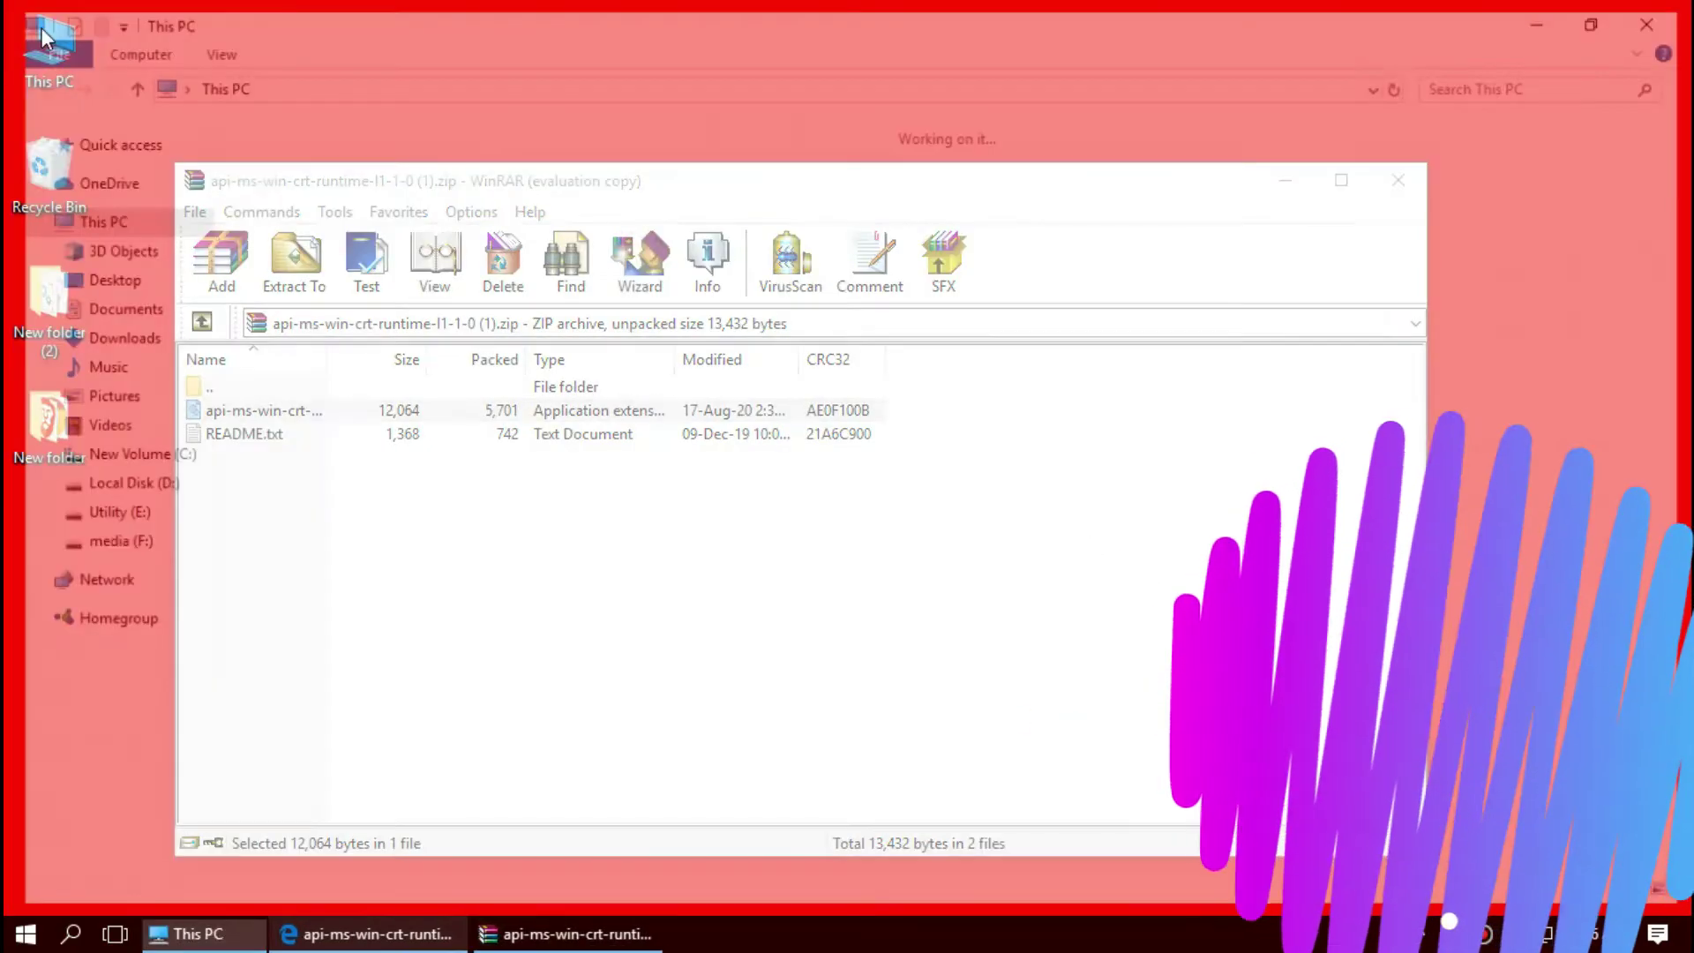
Navigate from New Volume (C:) through Windows into System32 (4,369 items).
double_click(408, 381)
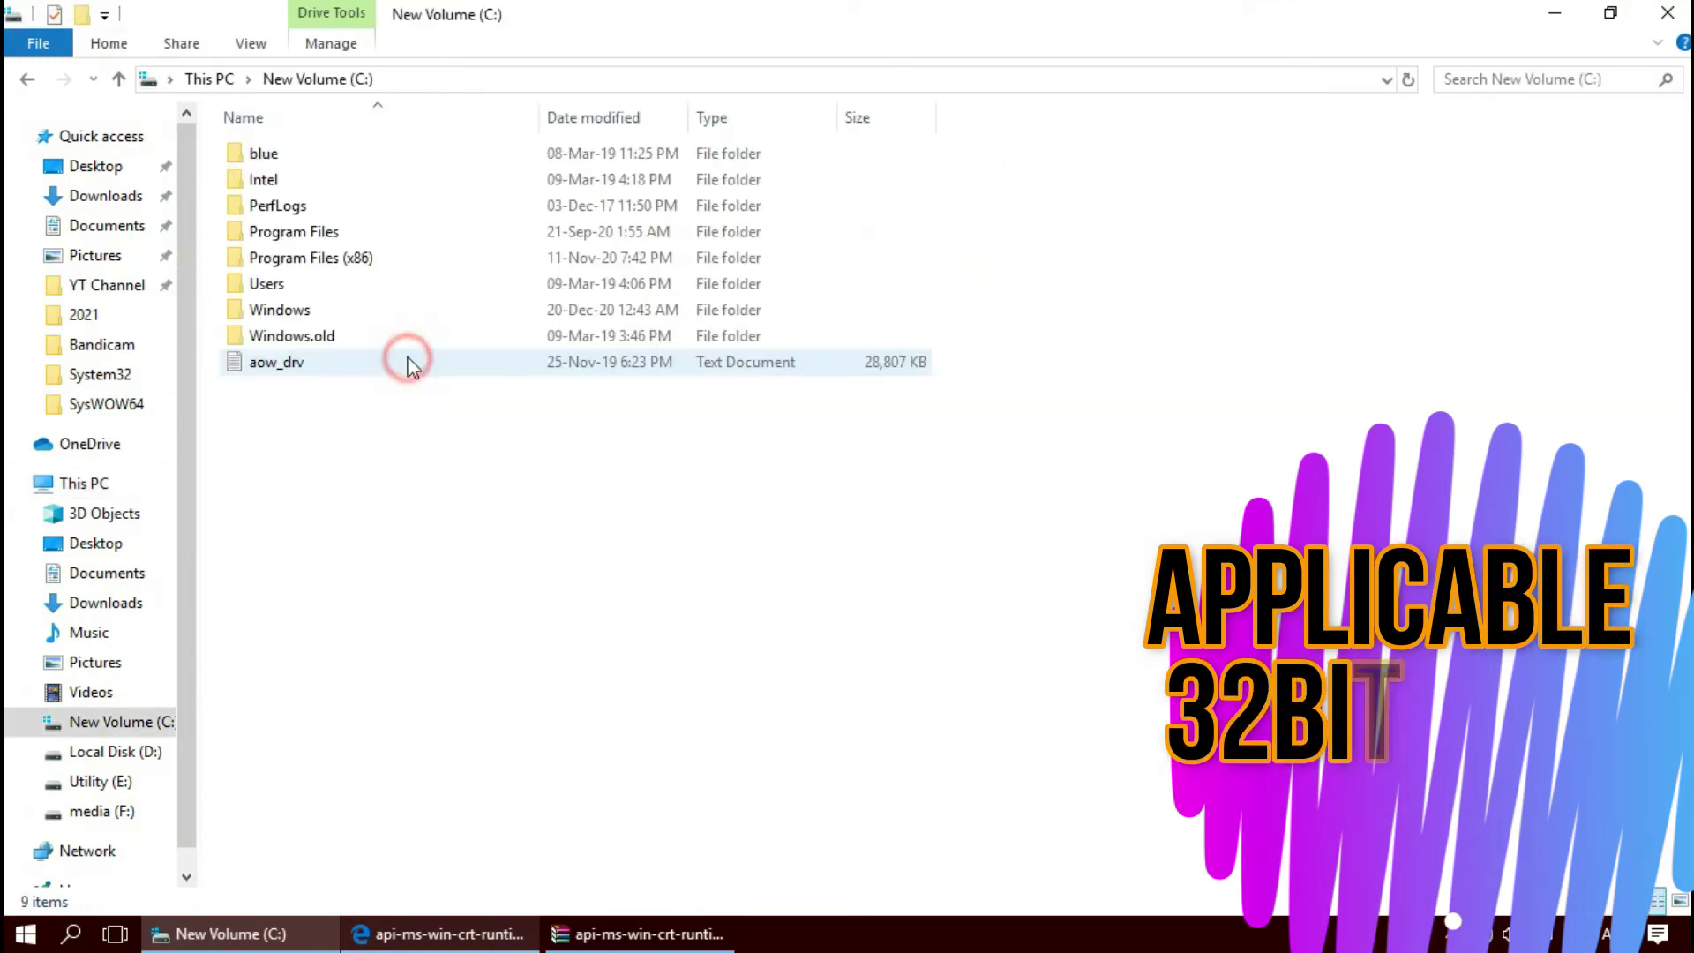
double_click(333, 316)
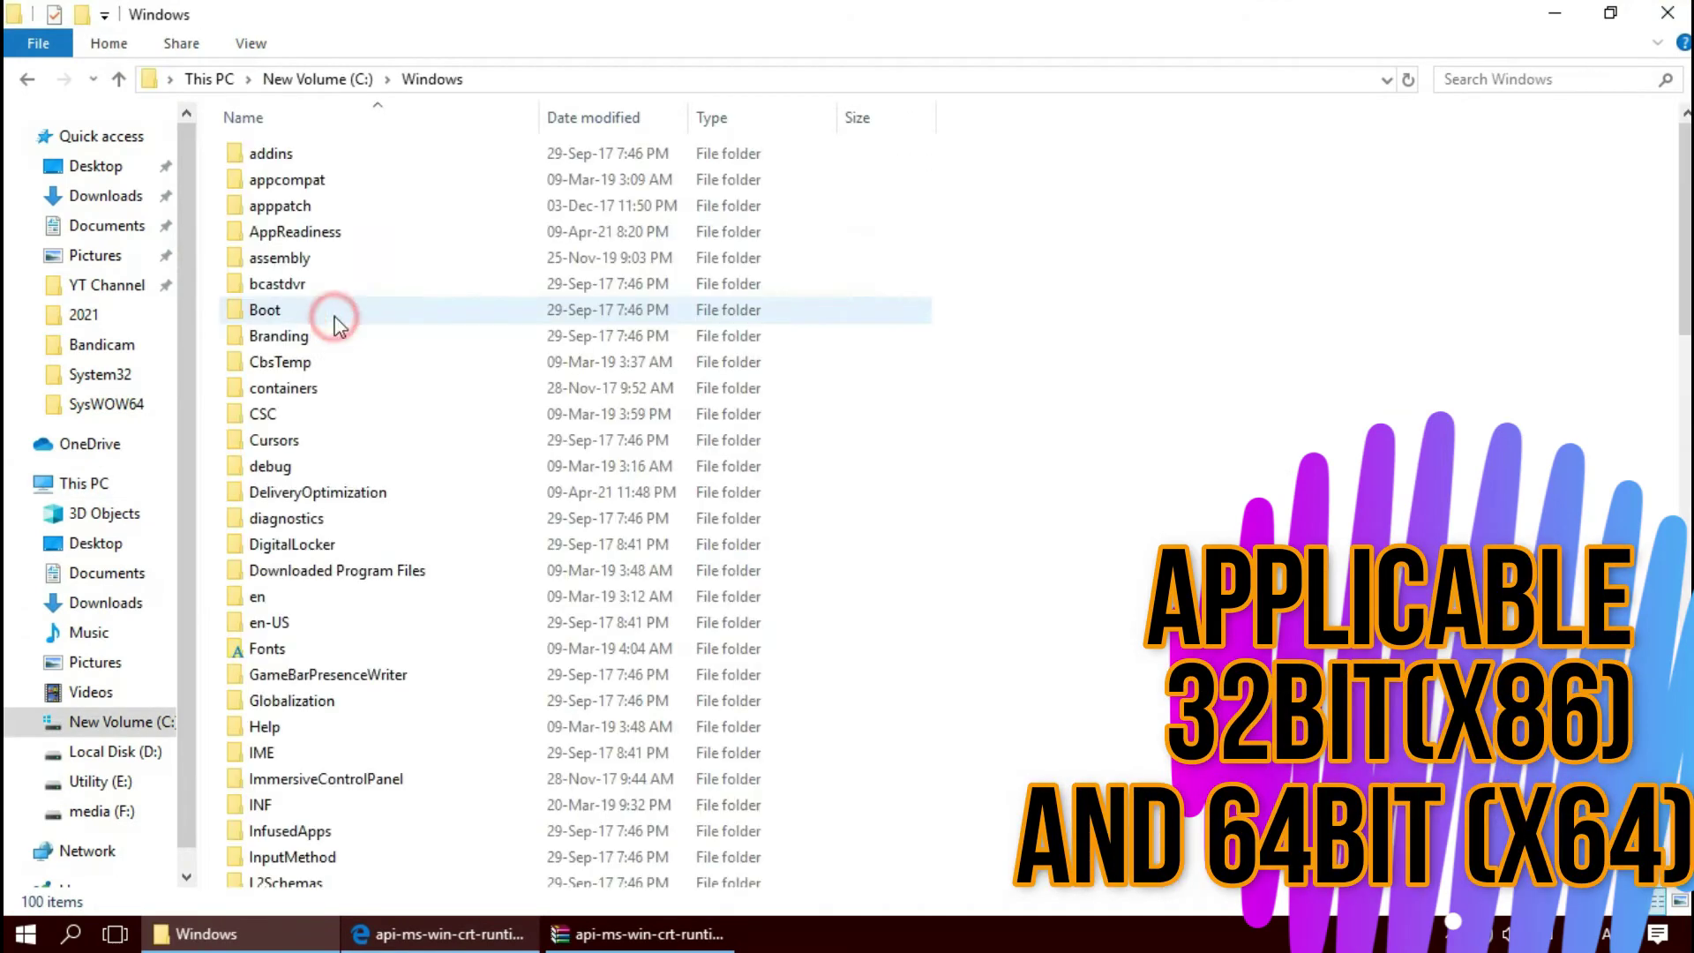
scroll(476, 681, down, 7)
scroll(477, 679, down, 6)
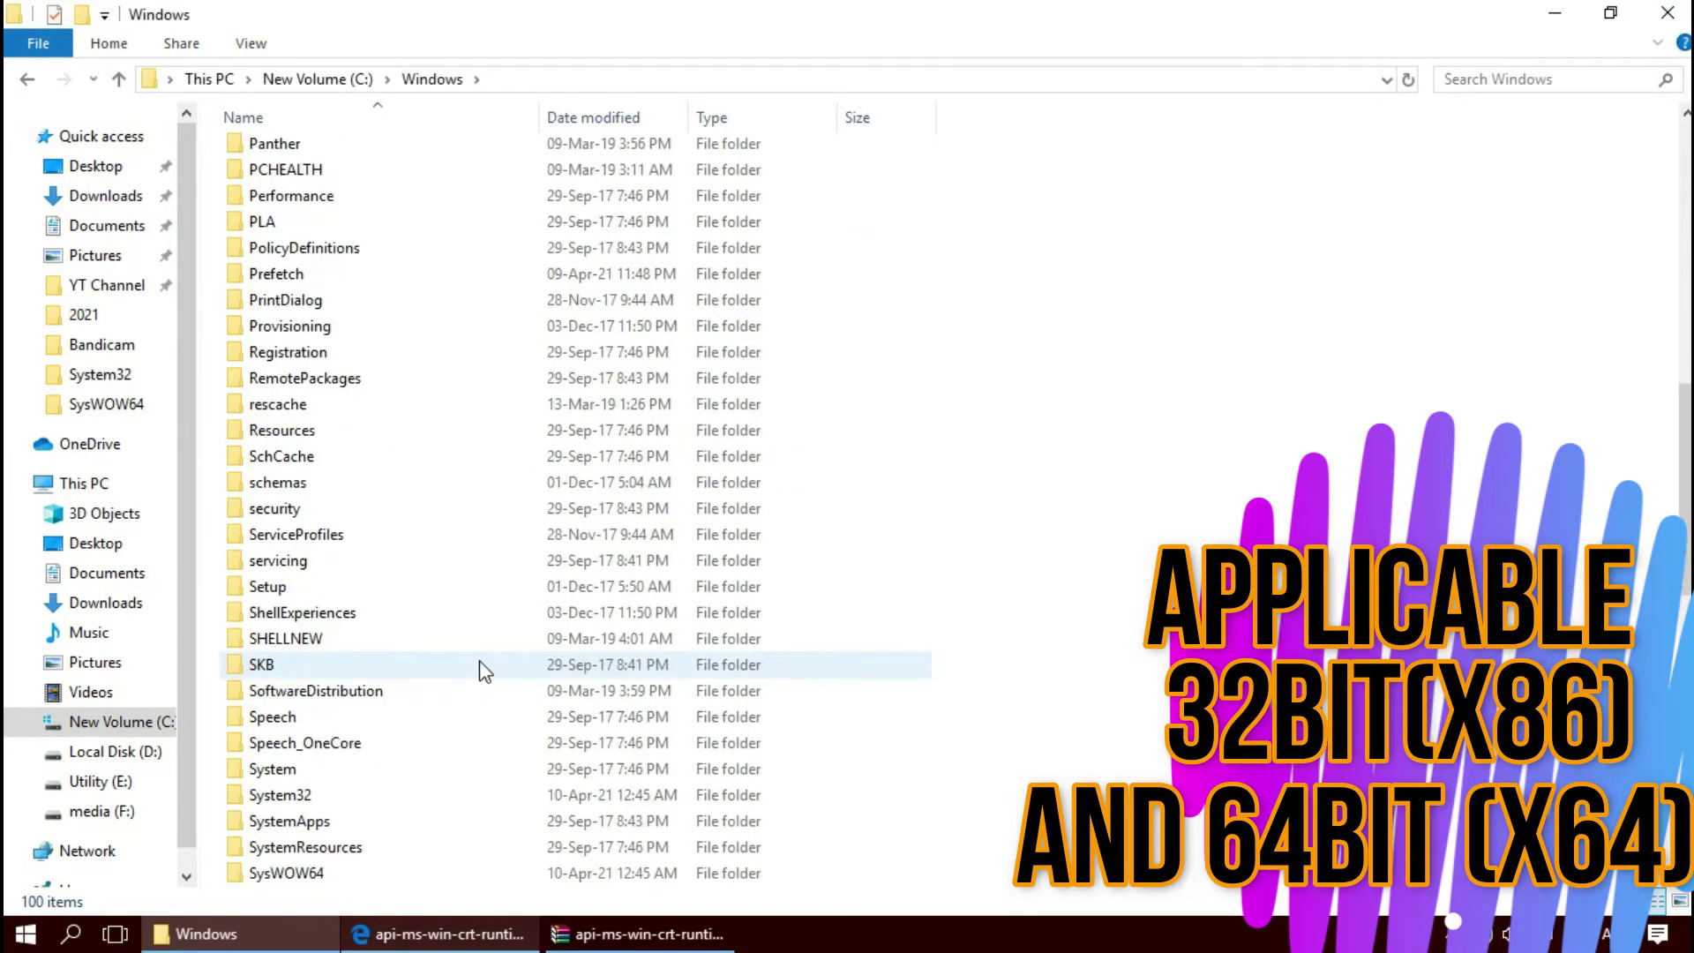
scroll(479, 669, down, 1)
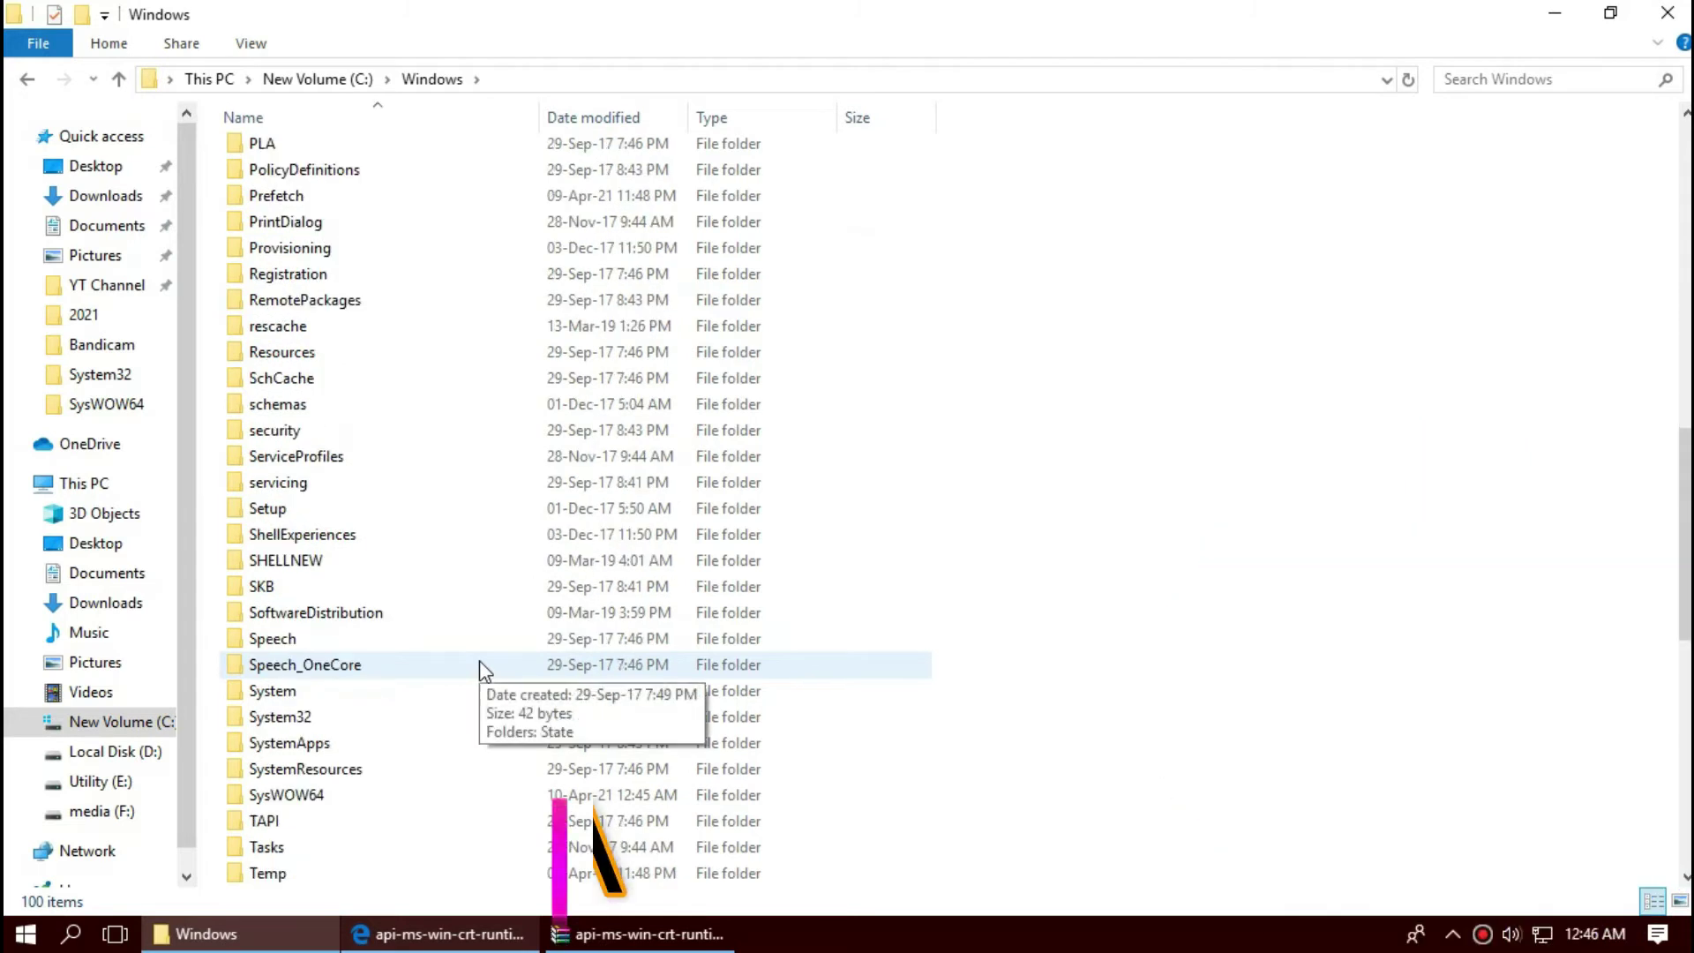
double_click(451, 713)
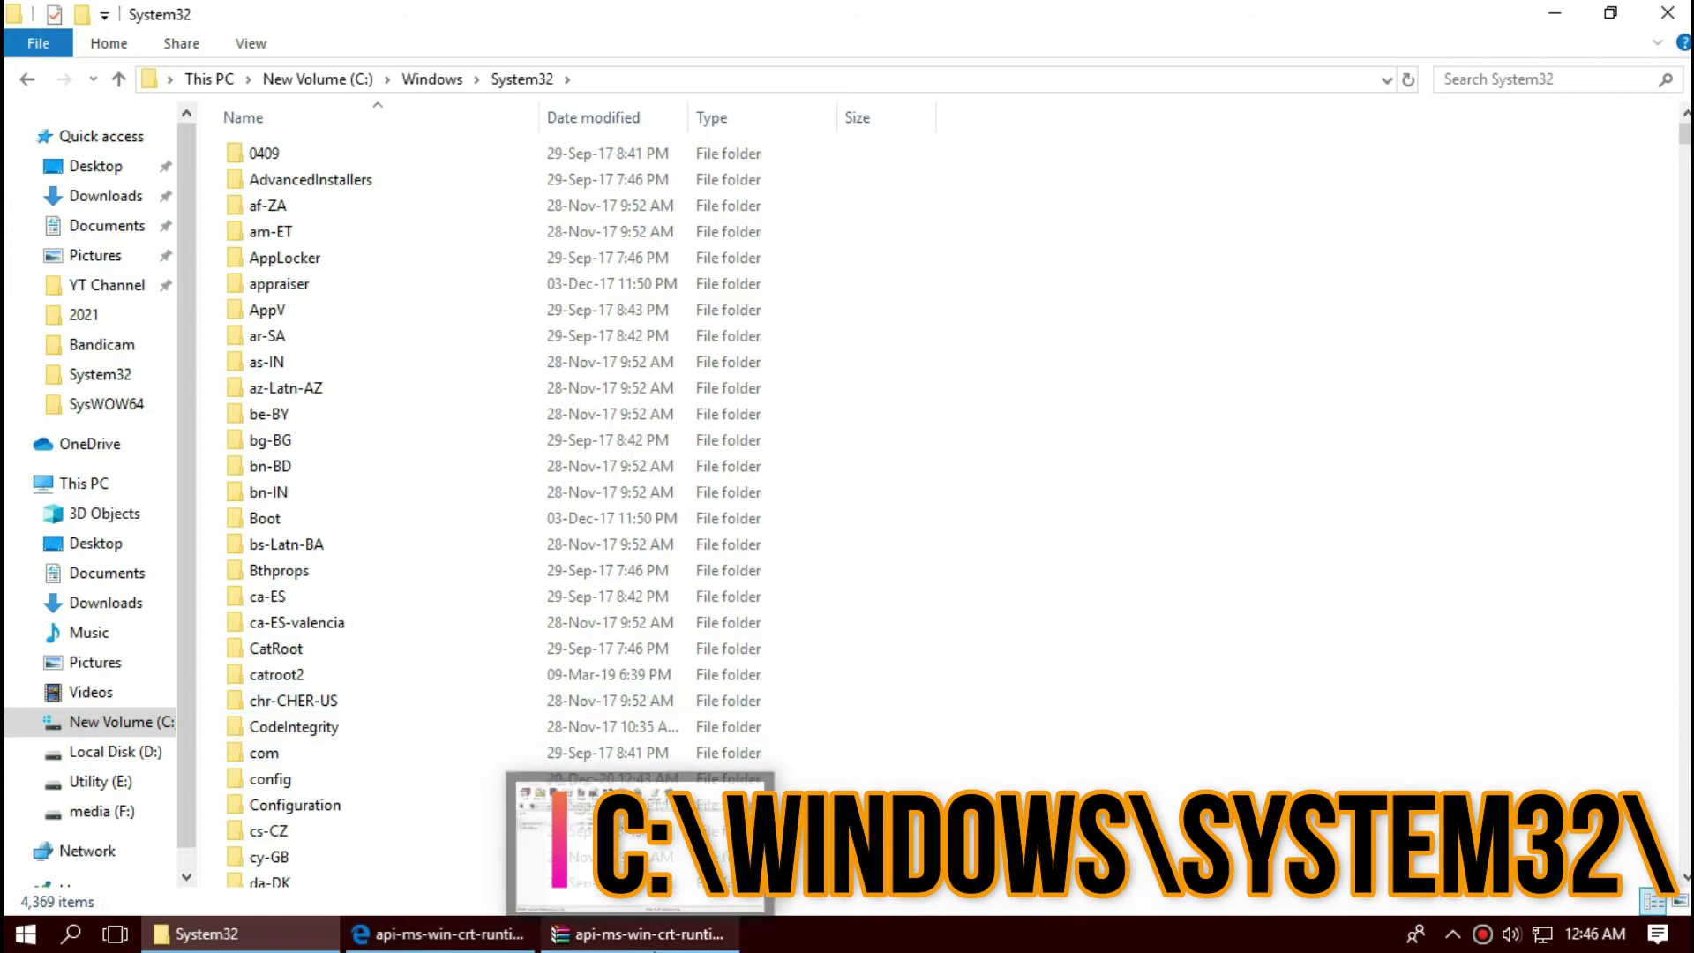
Drag the DLL from WinRAR into System32, replacing the existing file with administrator permission.
click(653, 937)
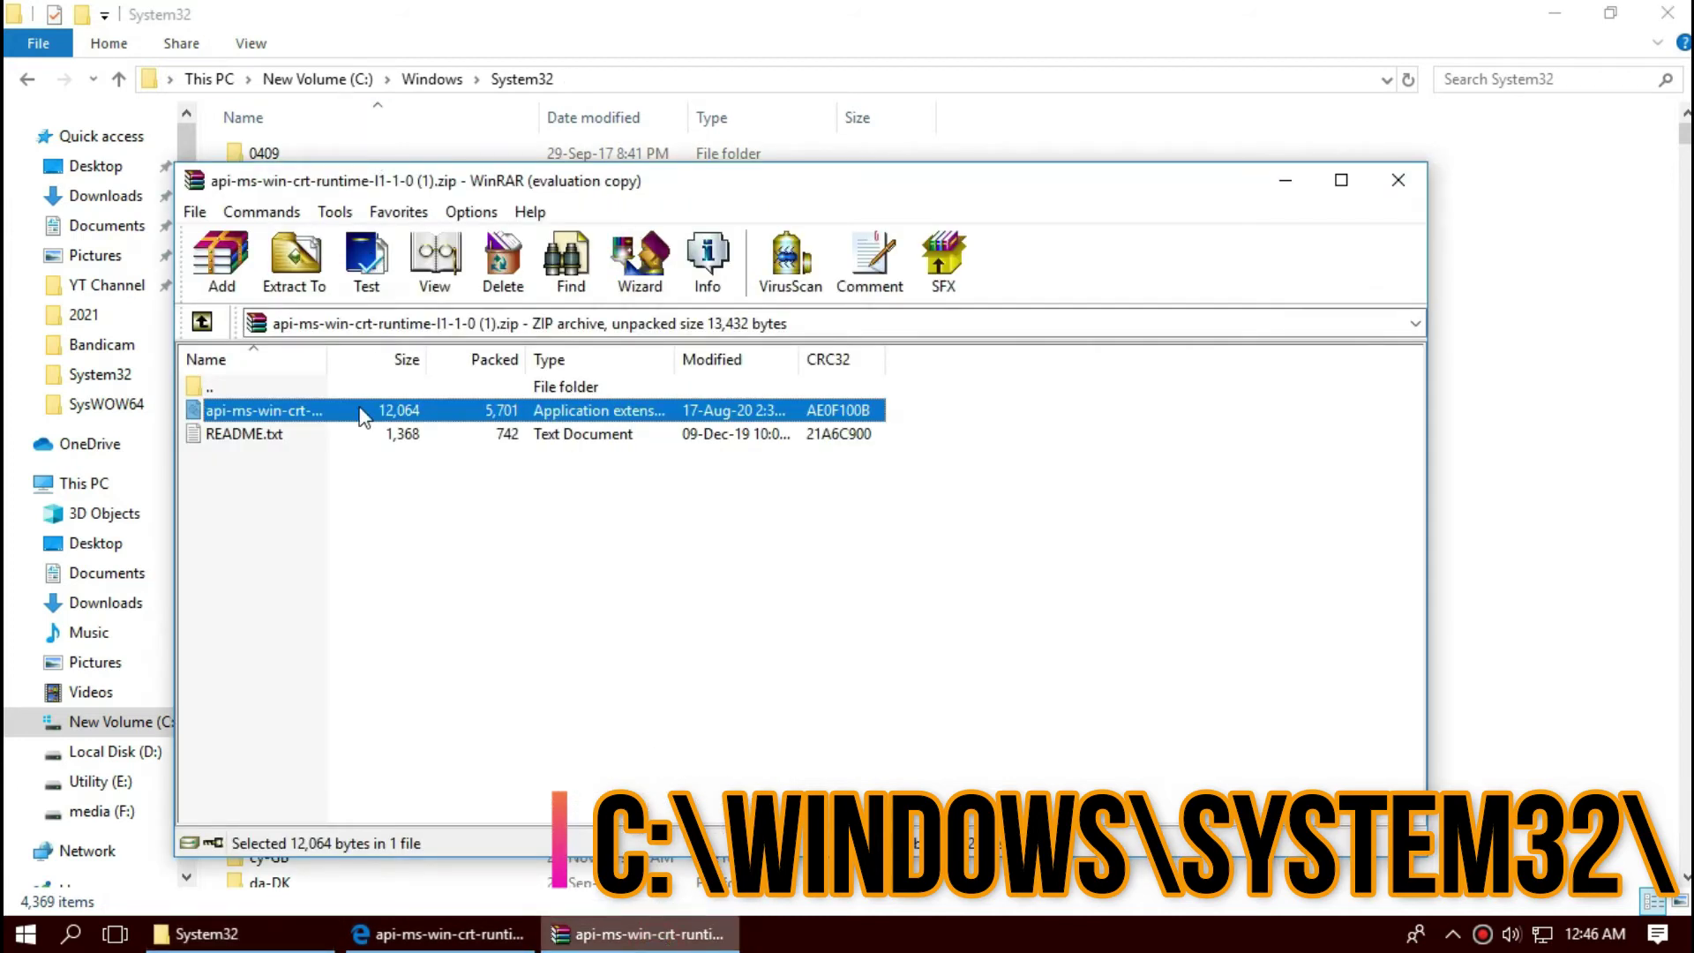
drag(1570, 458, 1566, 463)
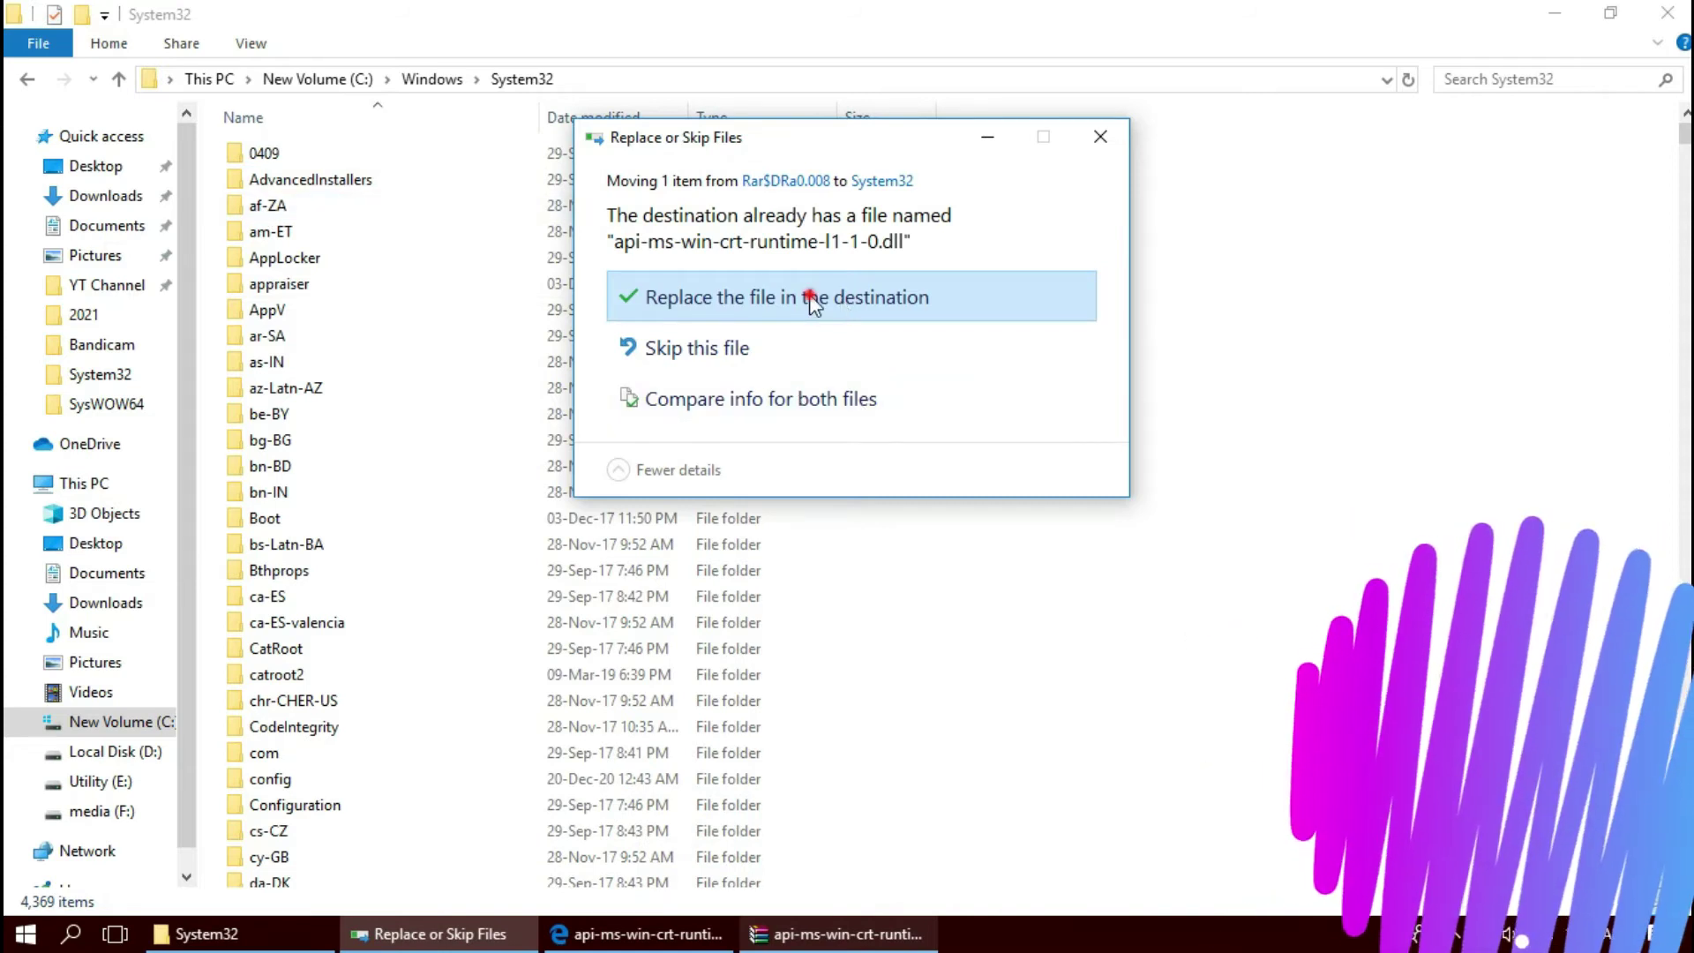
click(814, 300)
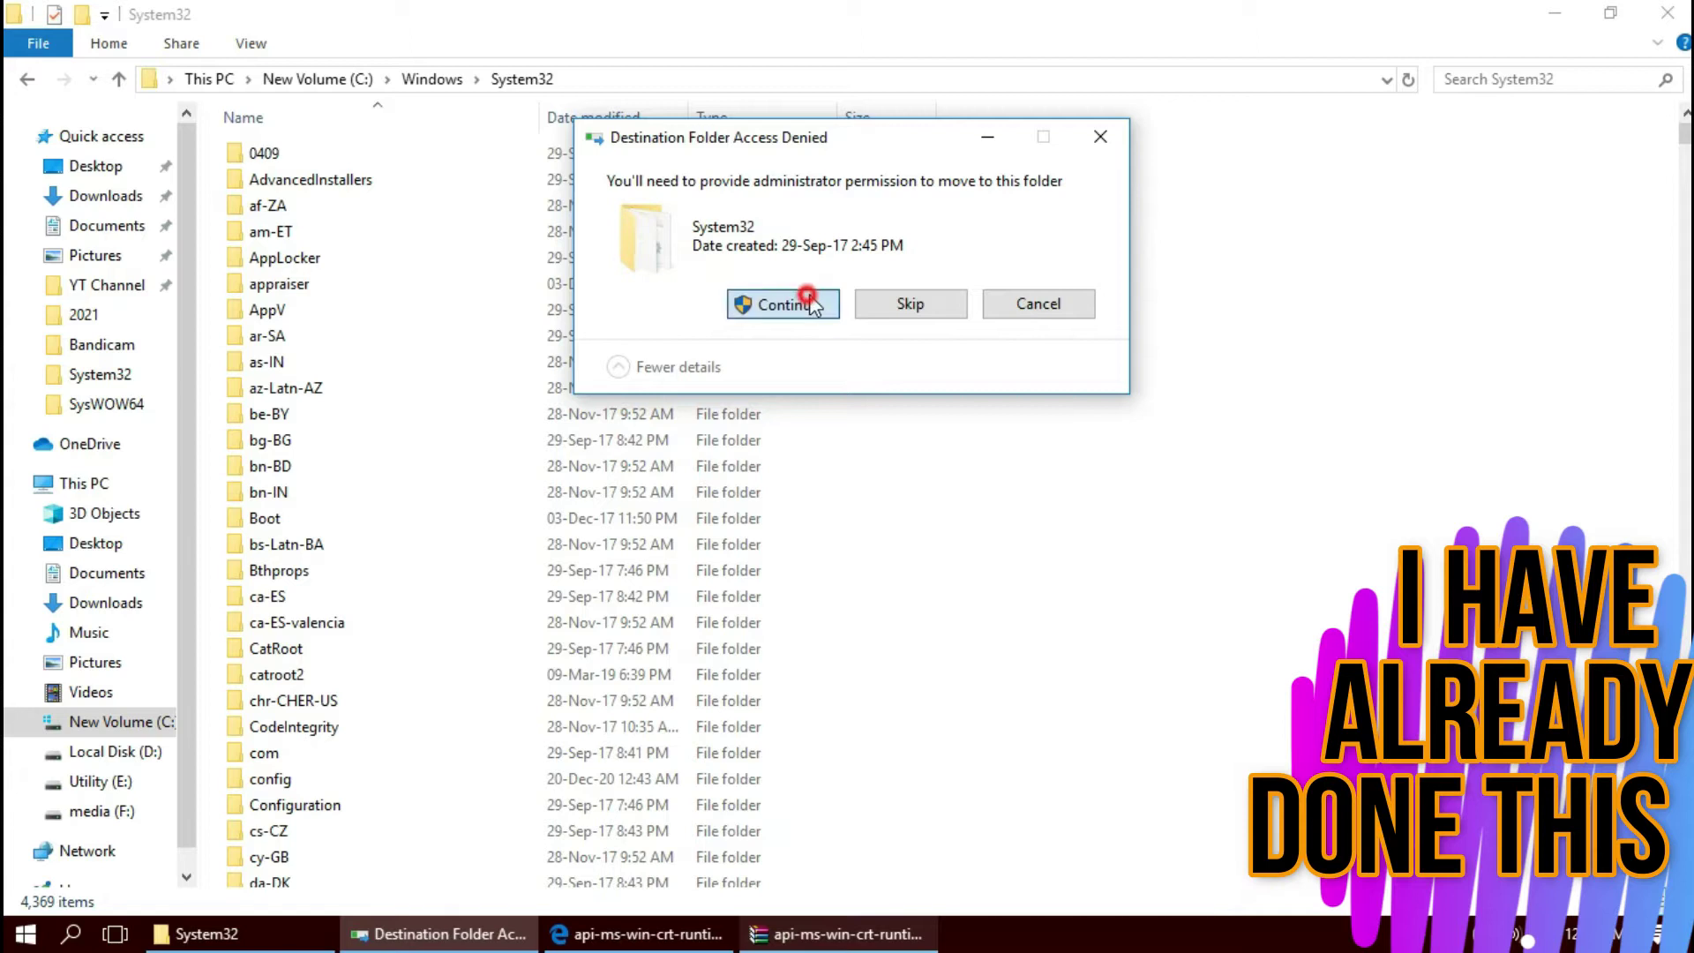
click(808, 302)
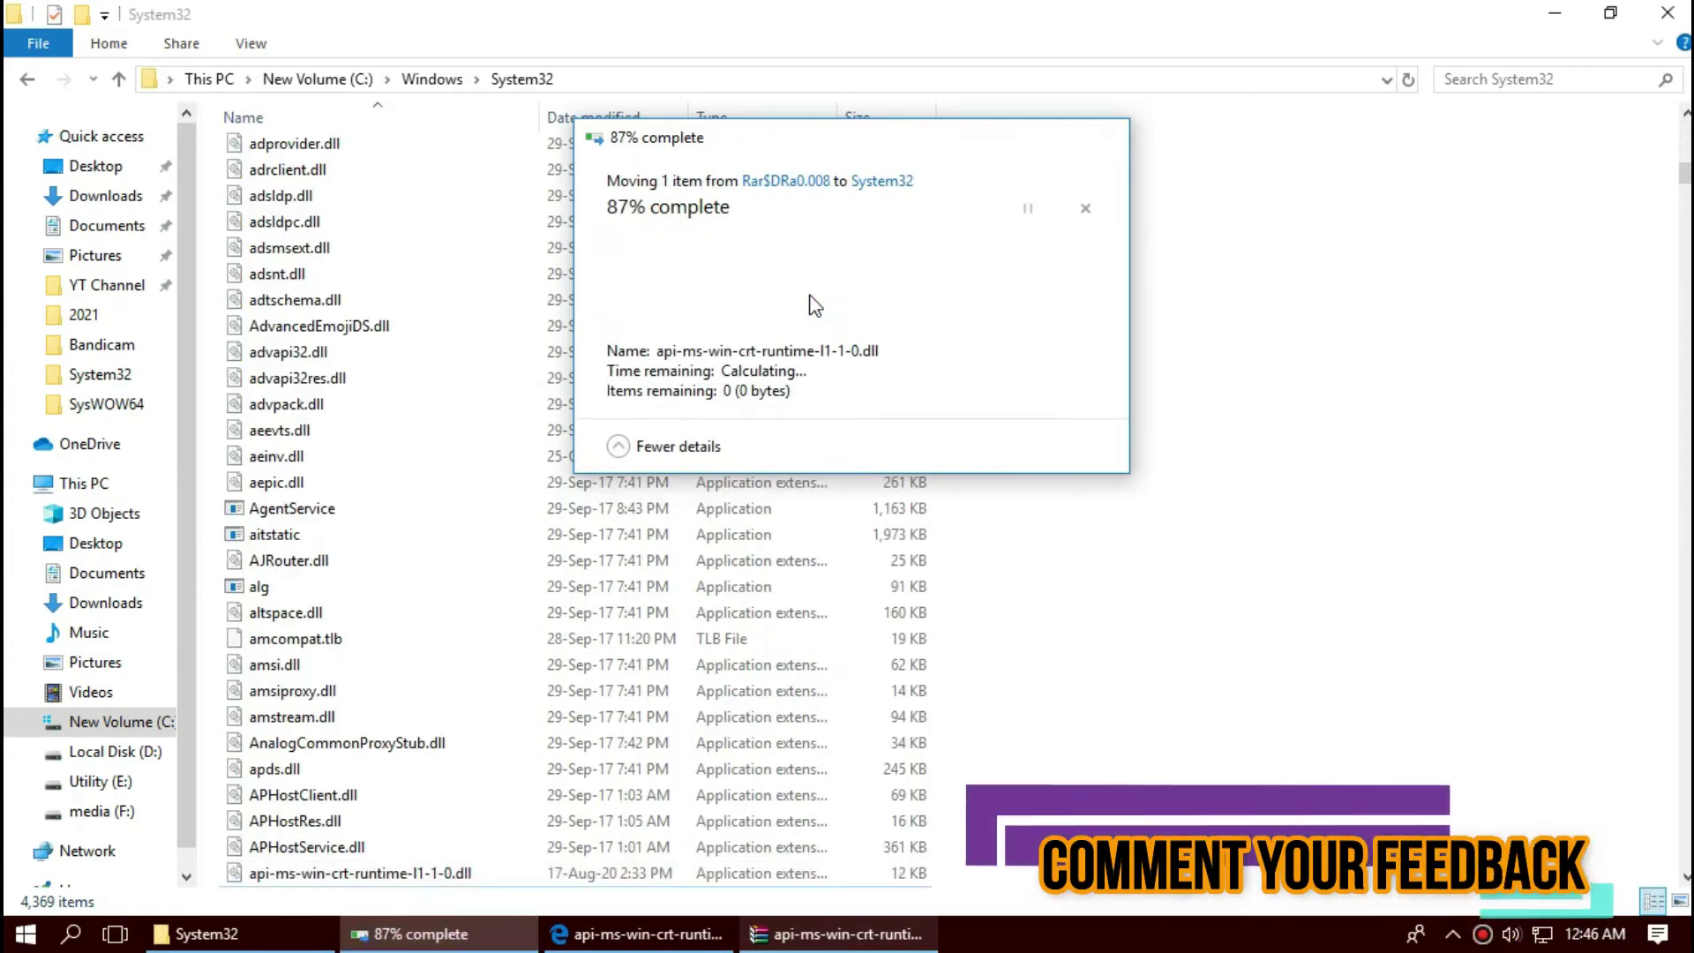
Search System32 for api-ms-win-crt-runtime-l1-1-0, finding the 11.7 KB DLL.
click(1555, 75)
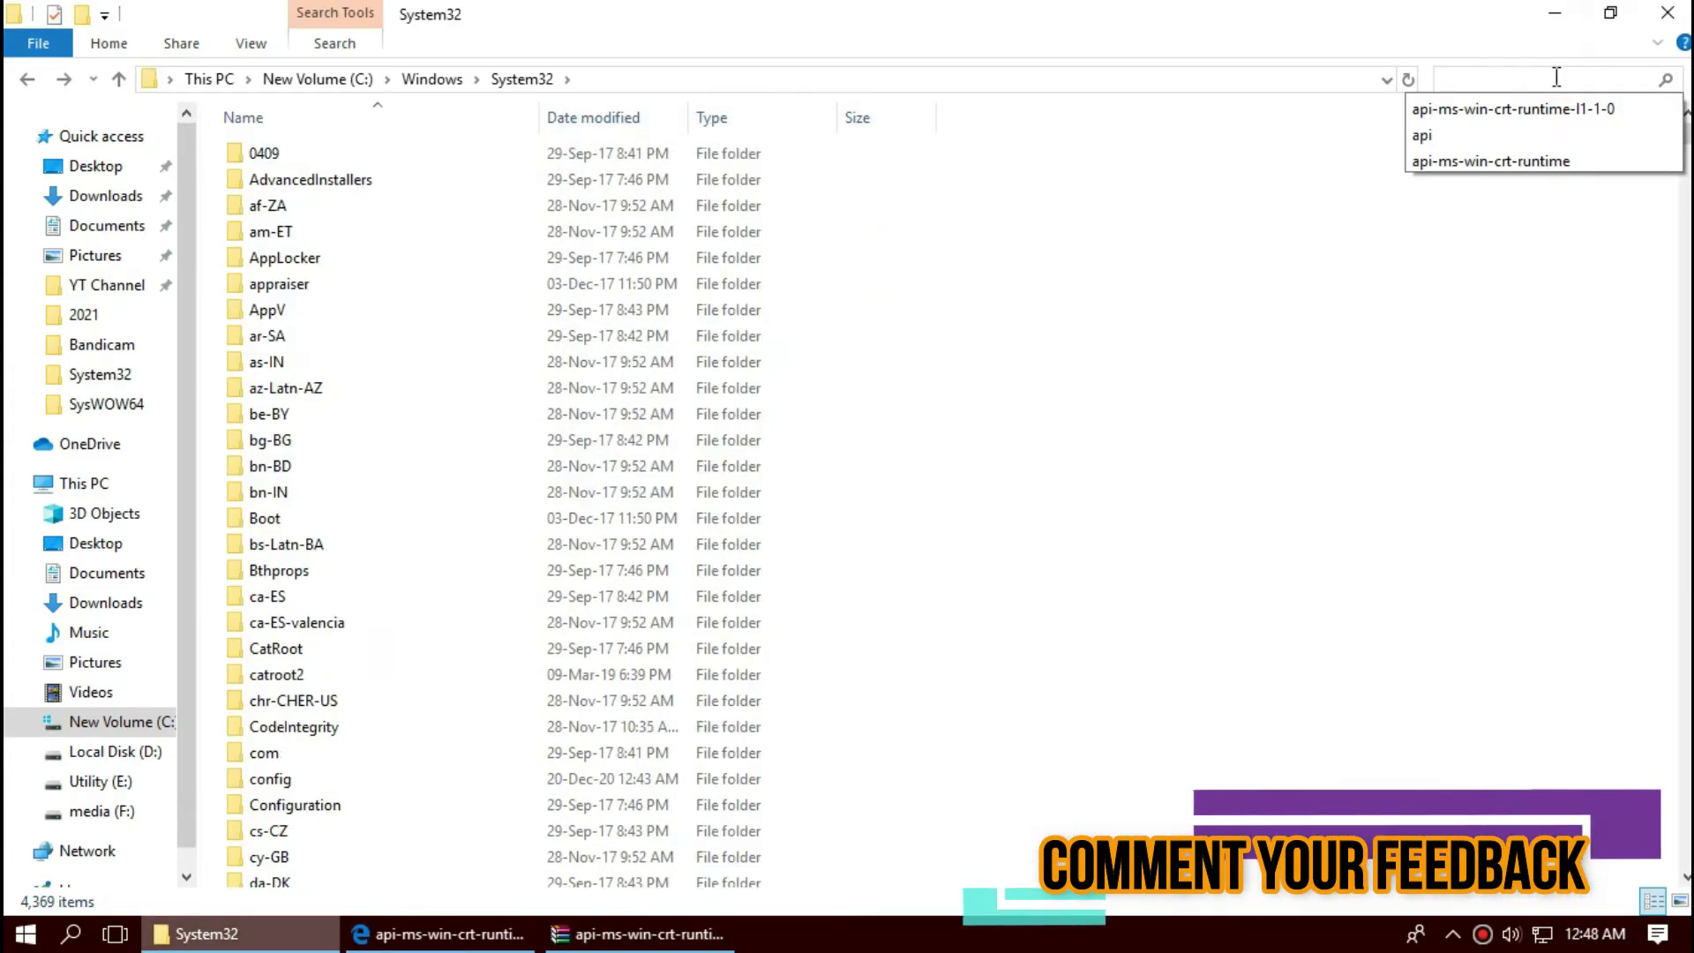
click(1558, 108)
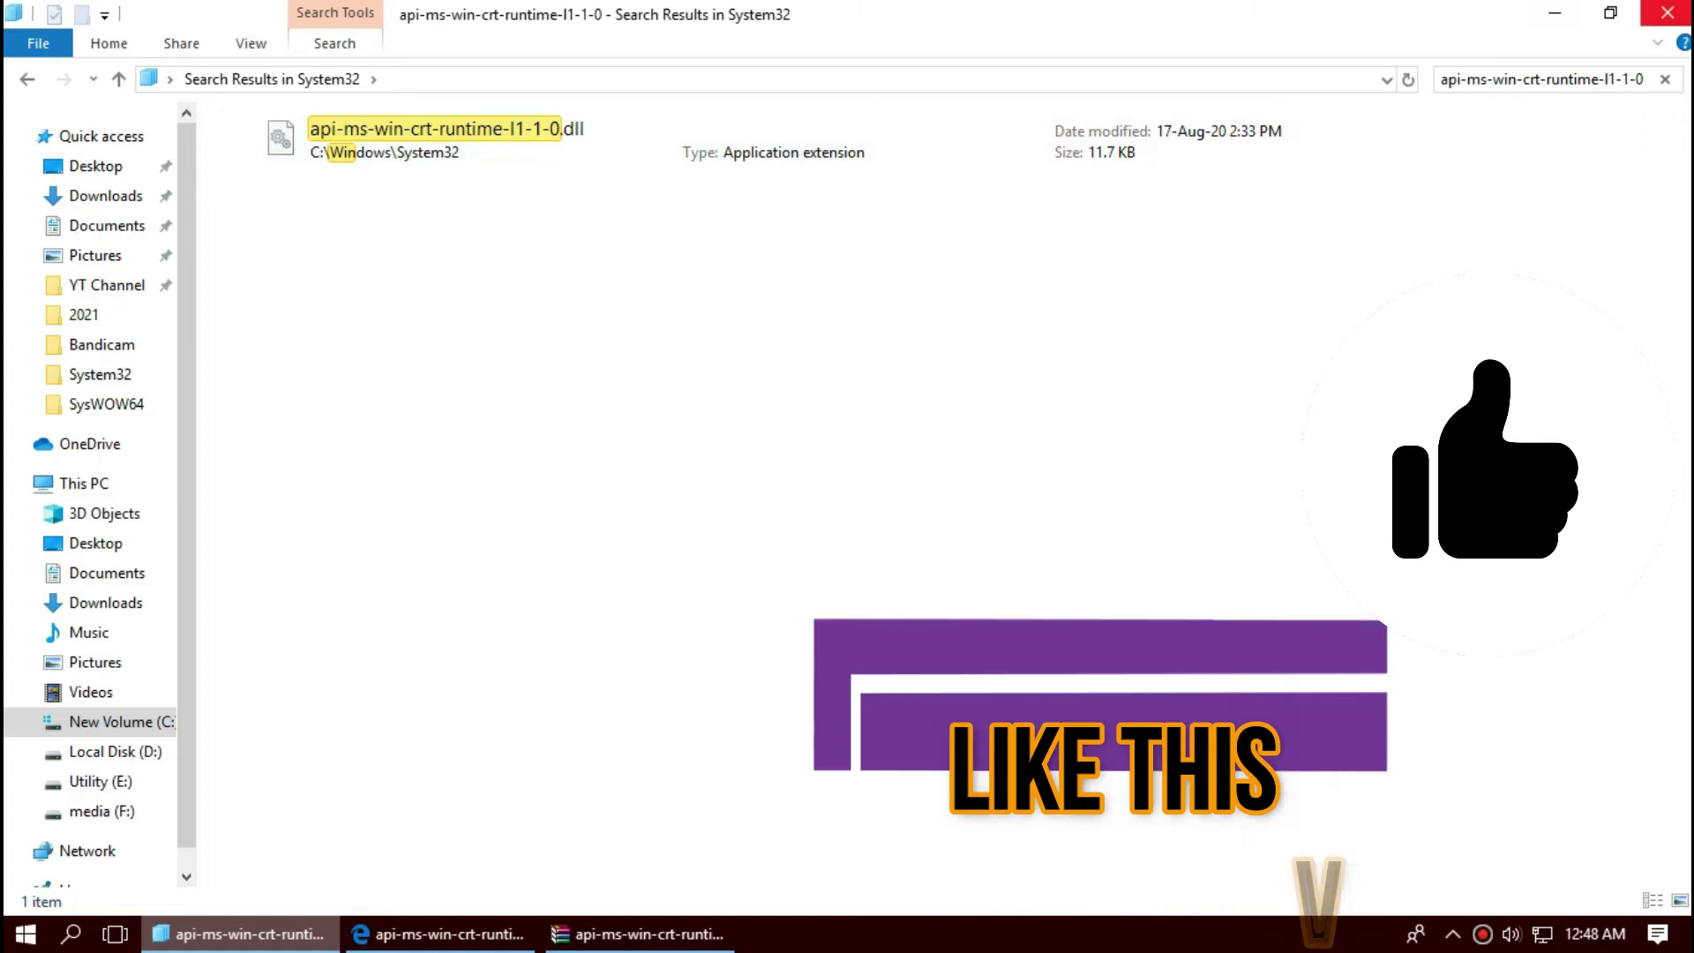
Minimize the System32 search results and open the Start menu's power options.
click(1555, 13)
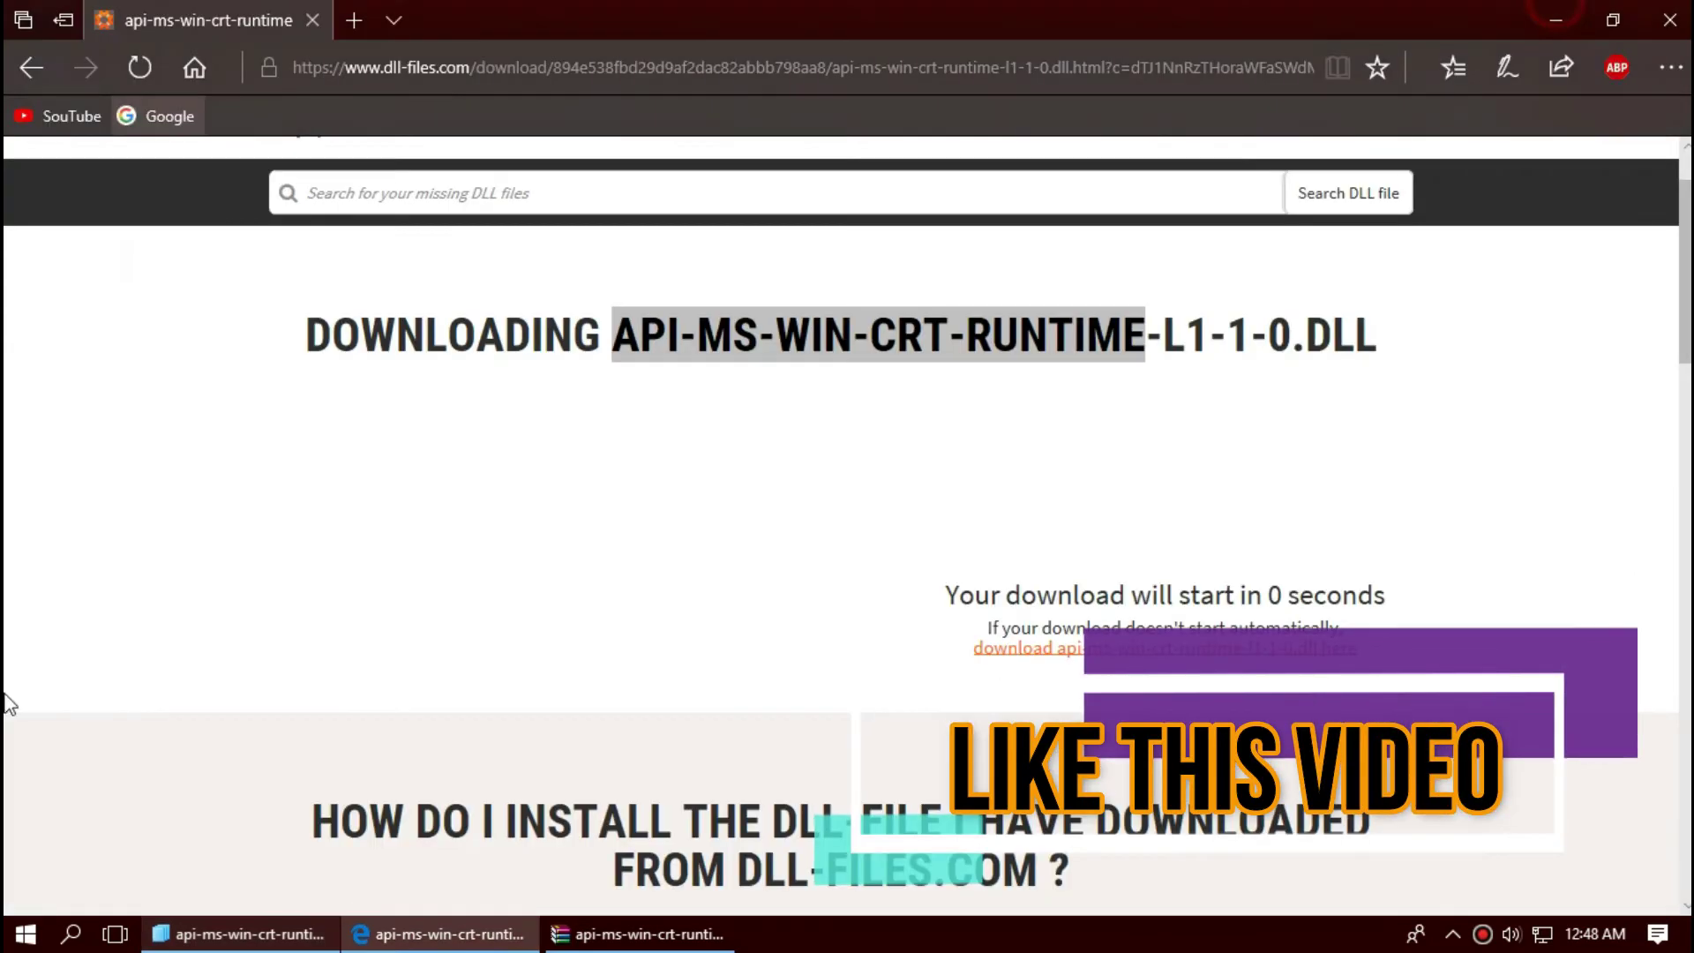
click(19, 935)
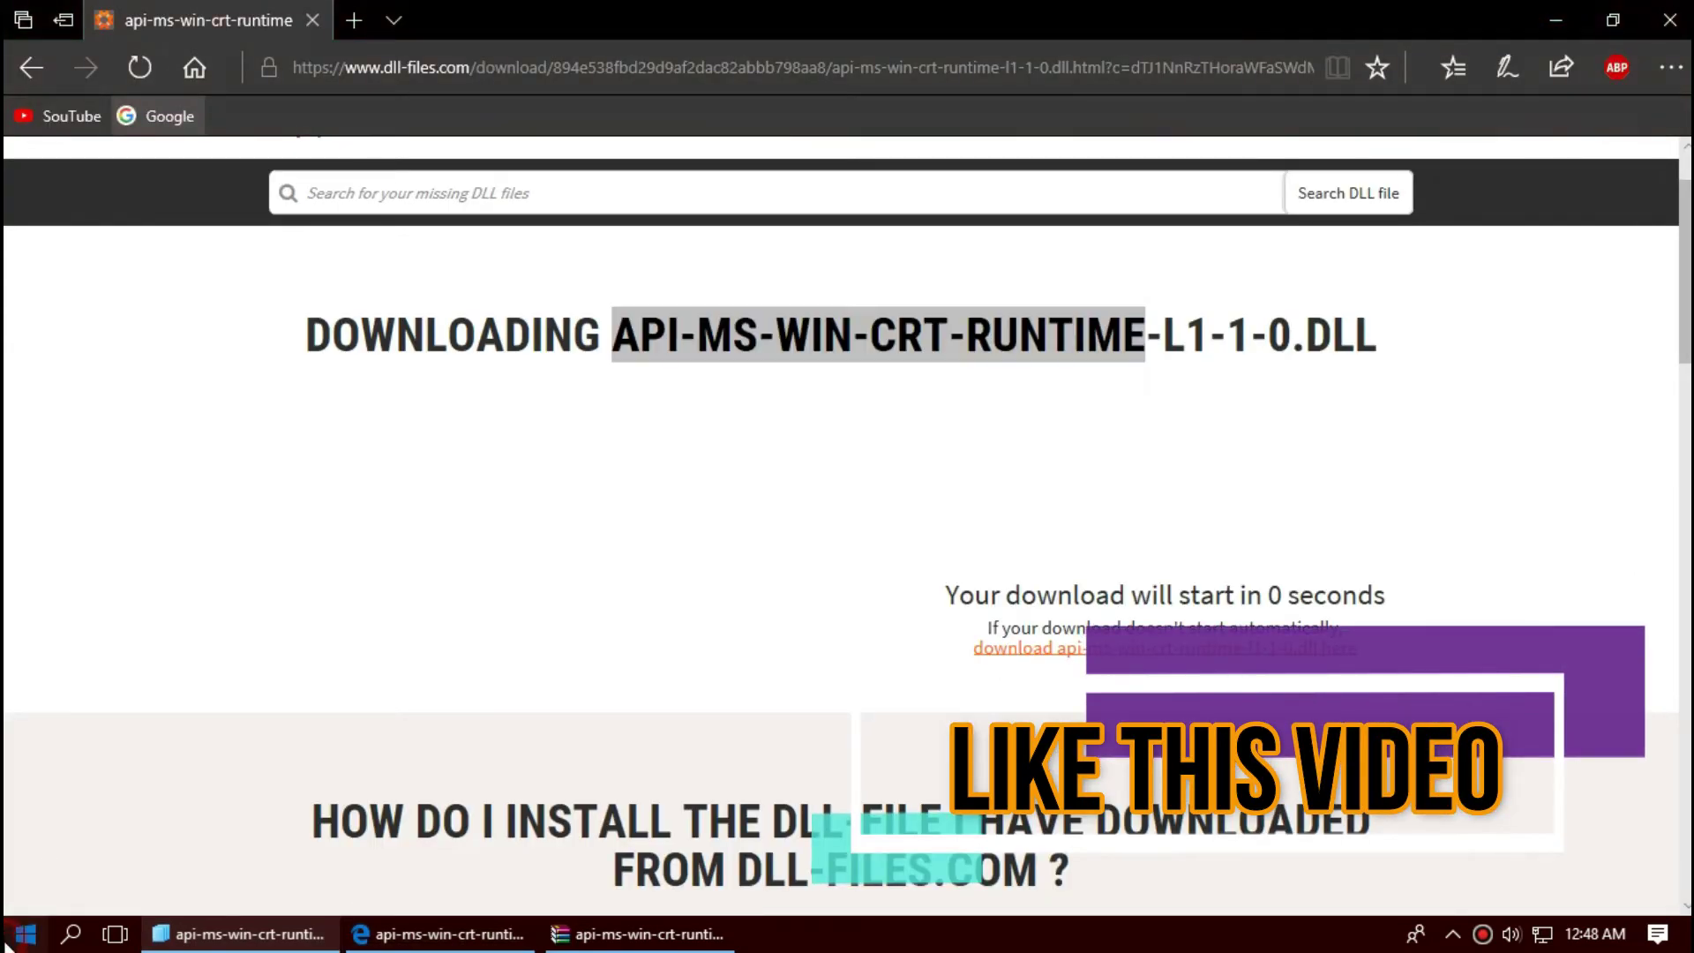
click(37, 882)
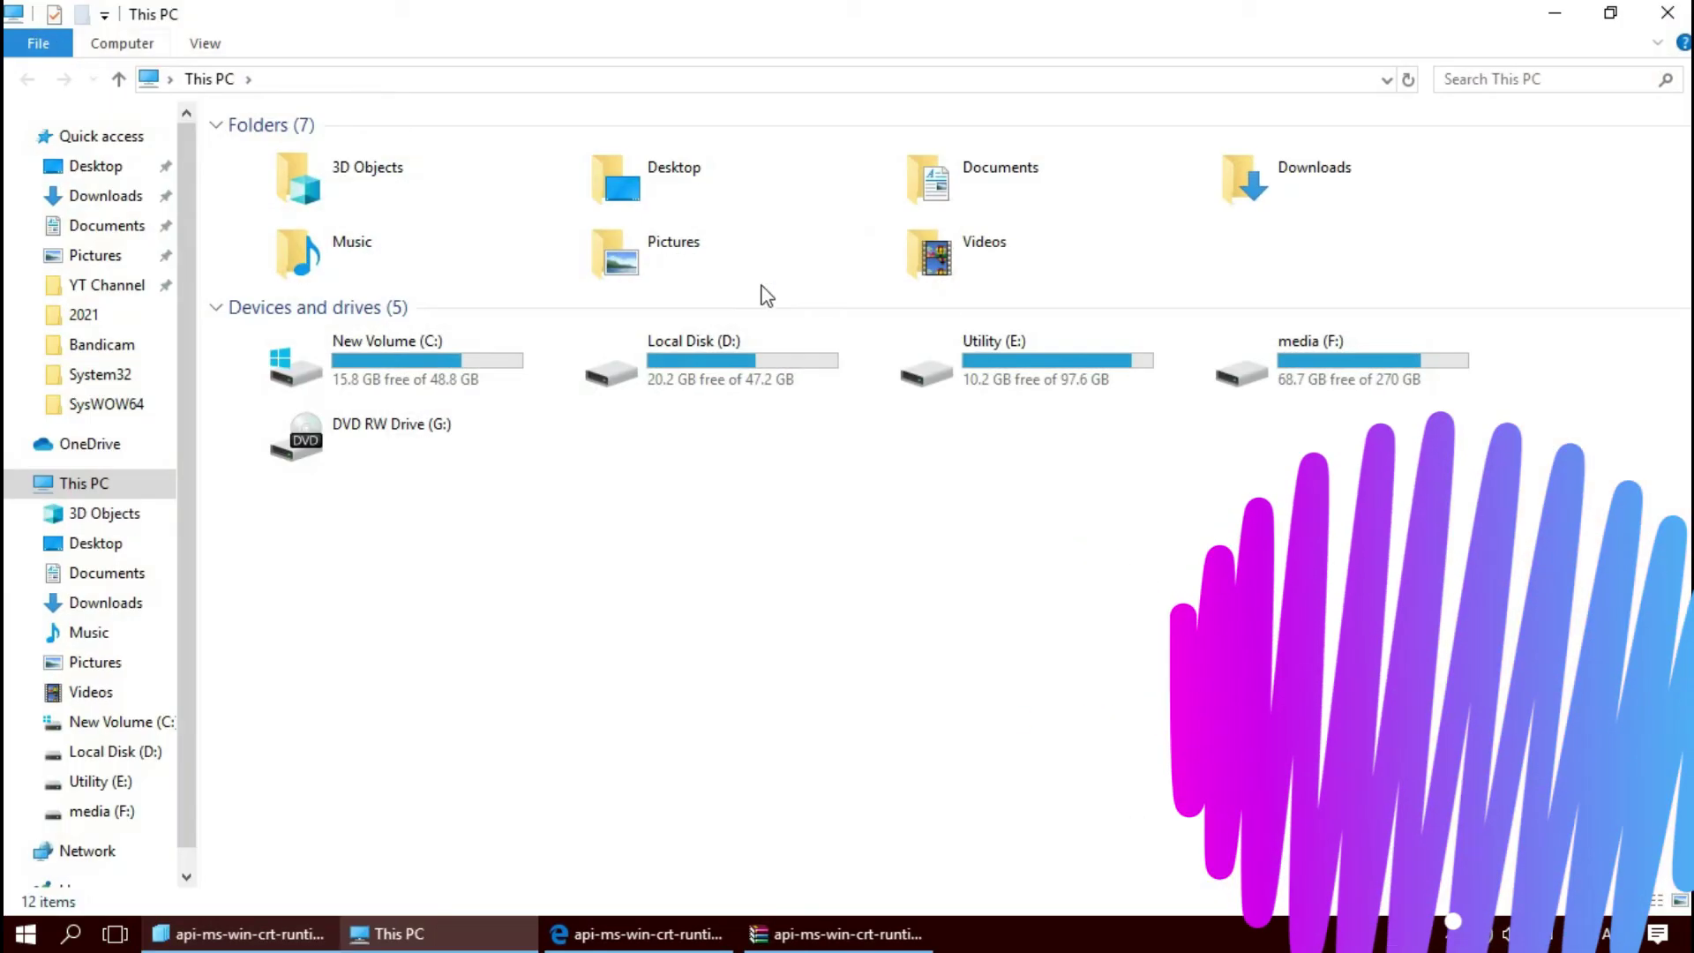
Navigate New Volume (C:) > Windows > SysWOW64 (2,950 items), then bring WinRAR forward.
double_click(359, 378)
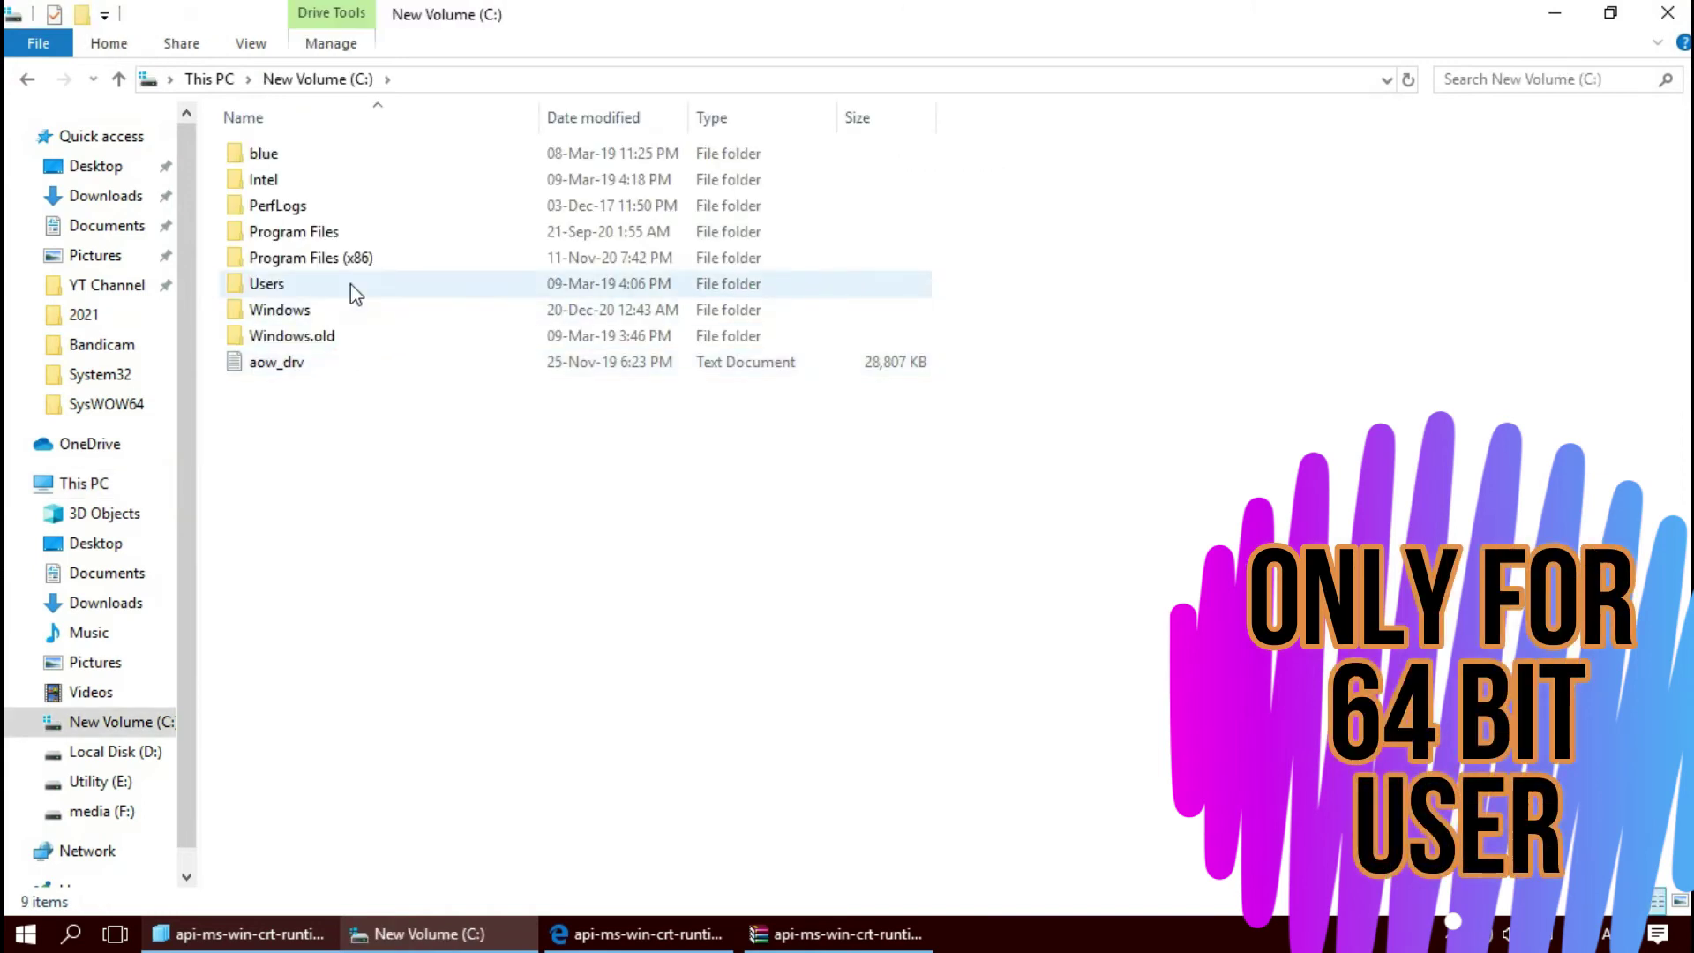
double_click(330, 310)
scroll(756, 378, down, 16)
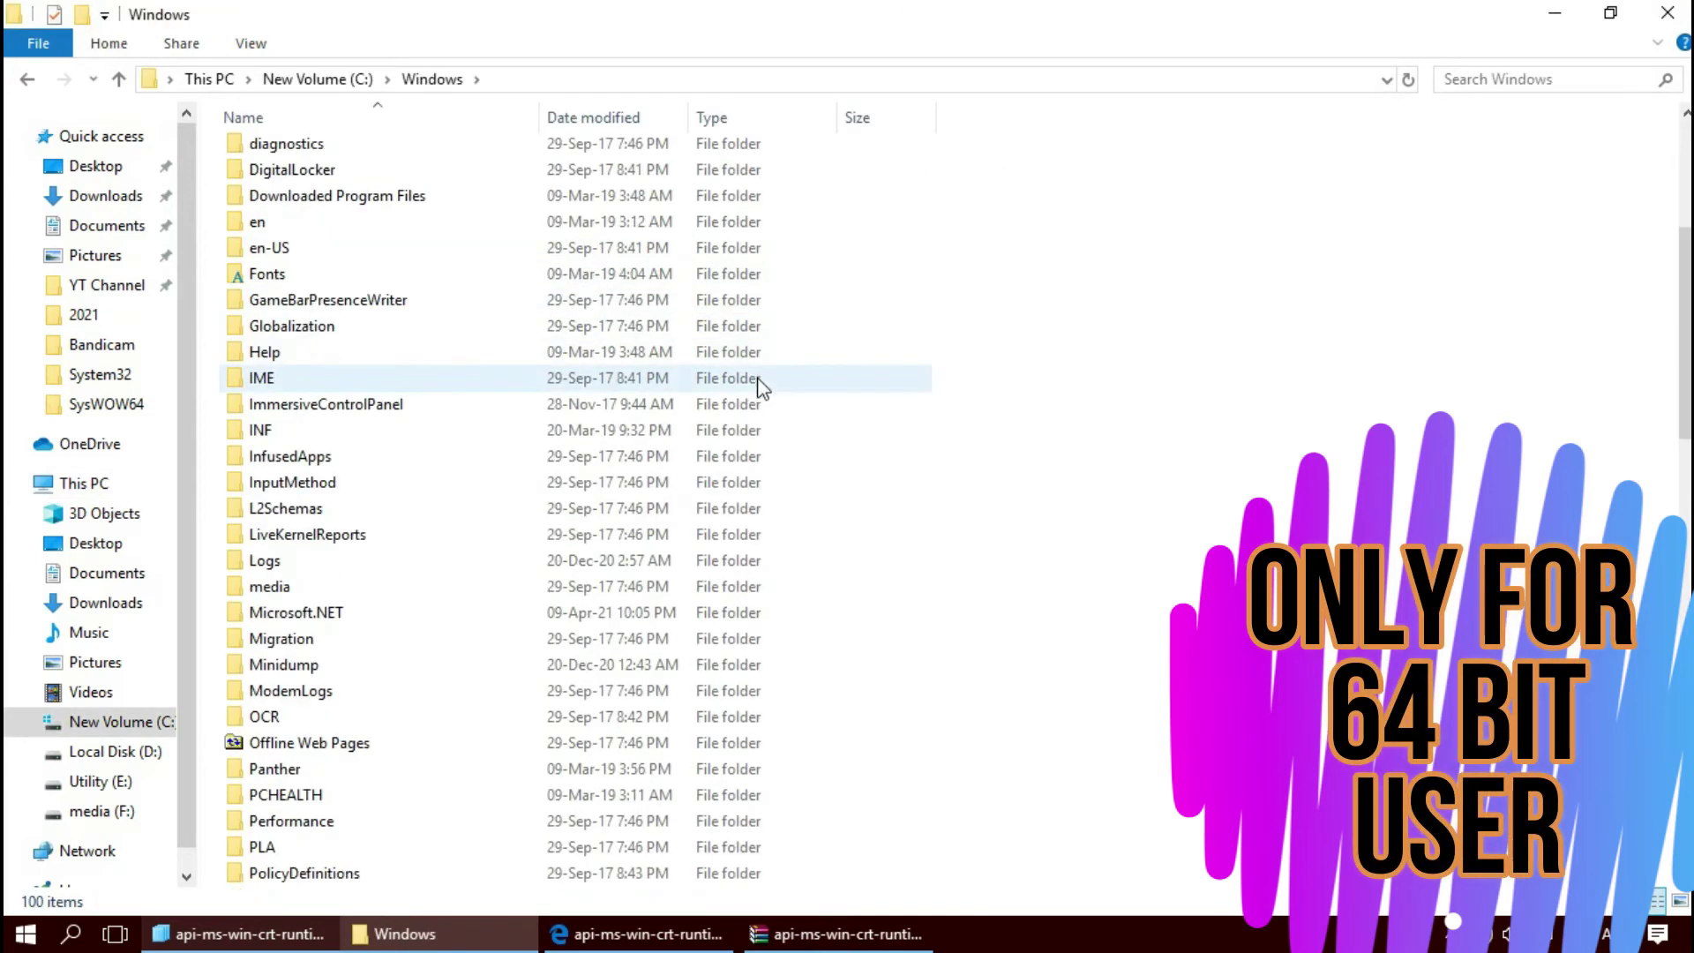
scroll(300, 569, down, 3)
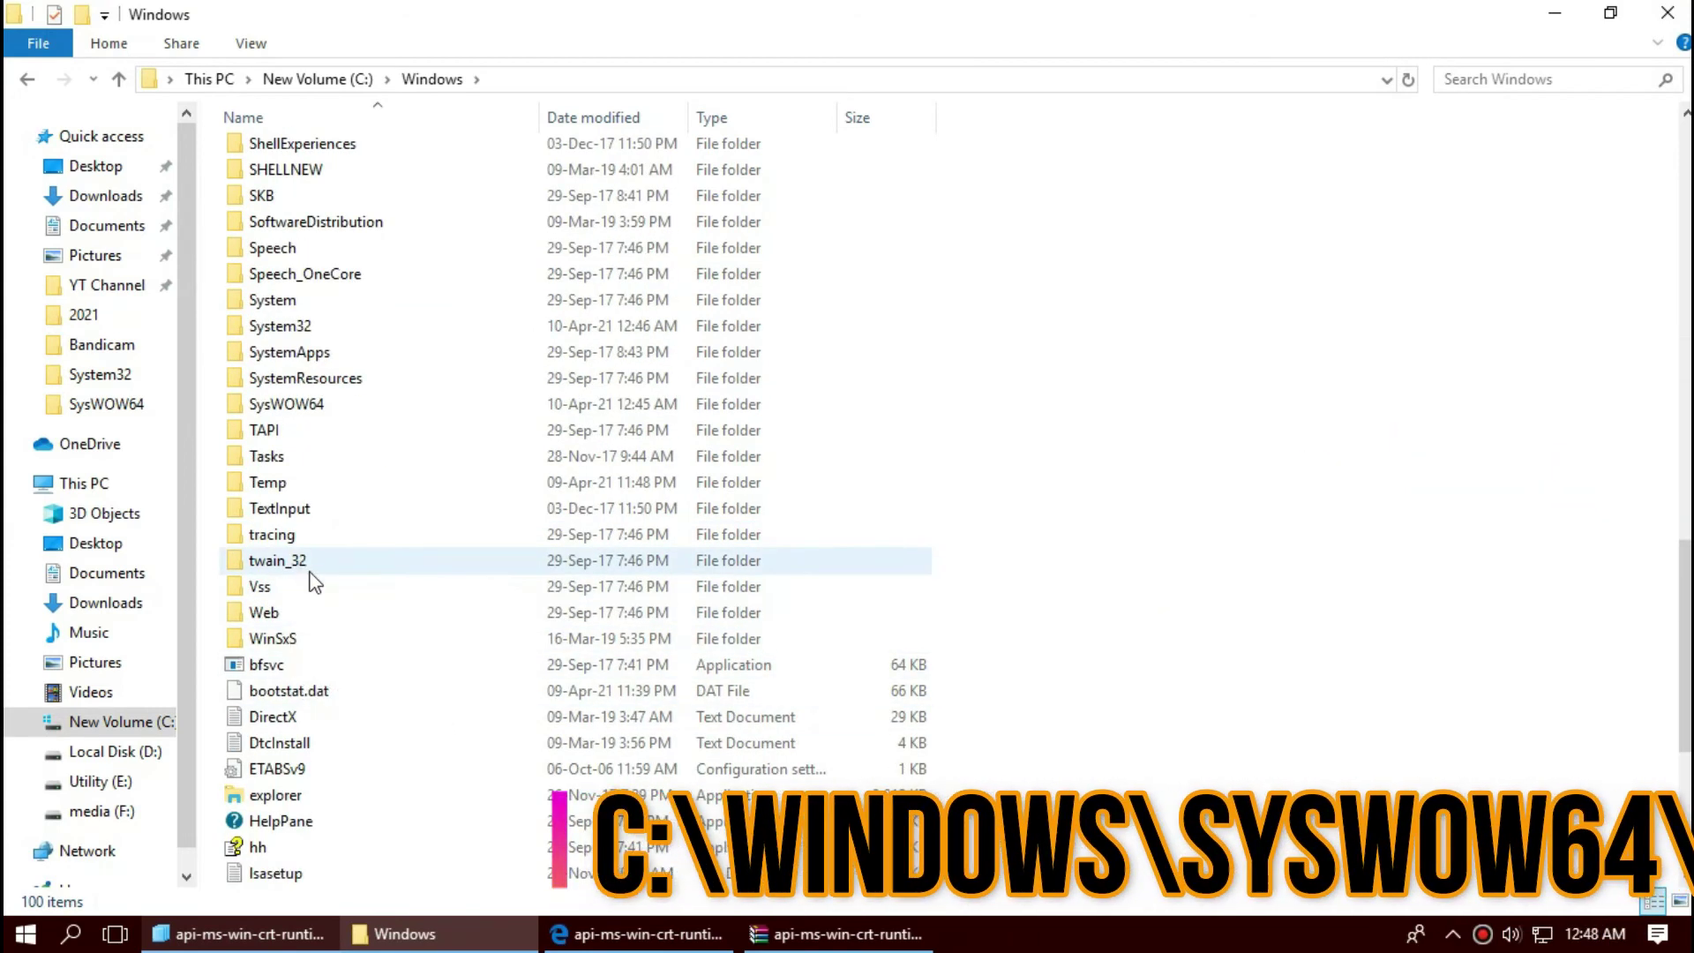
click(294, 404)
double_click(294, 403)
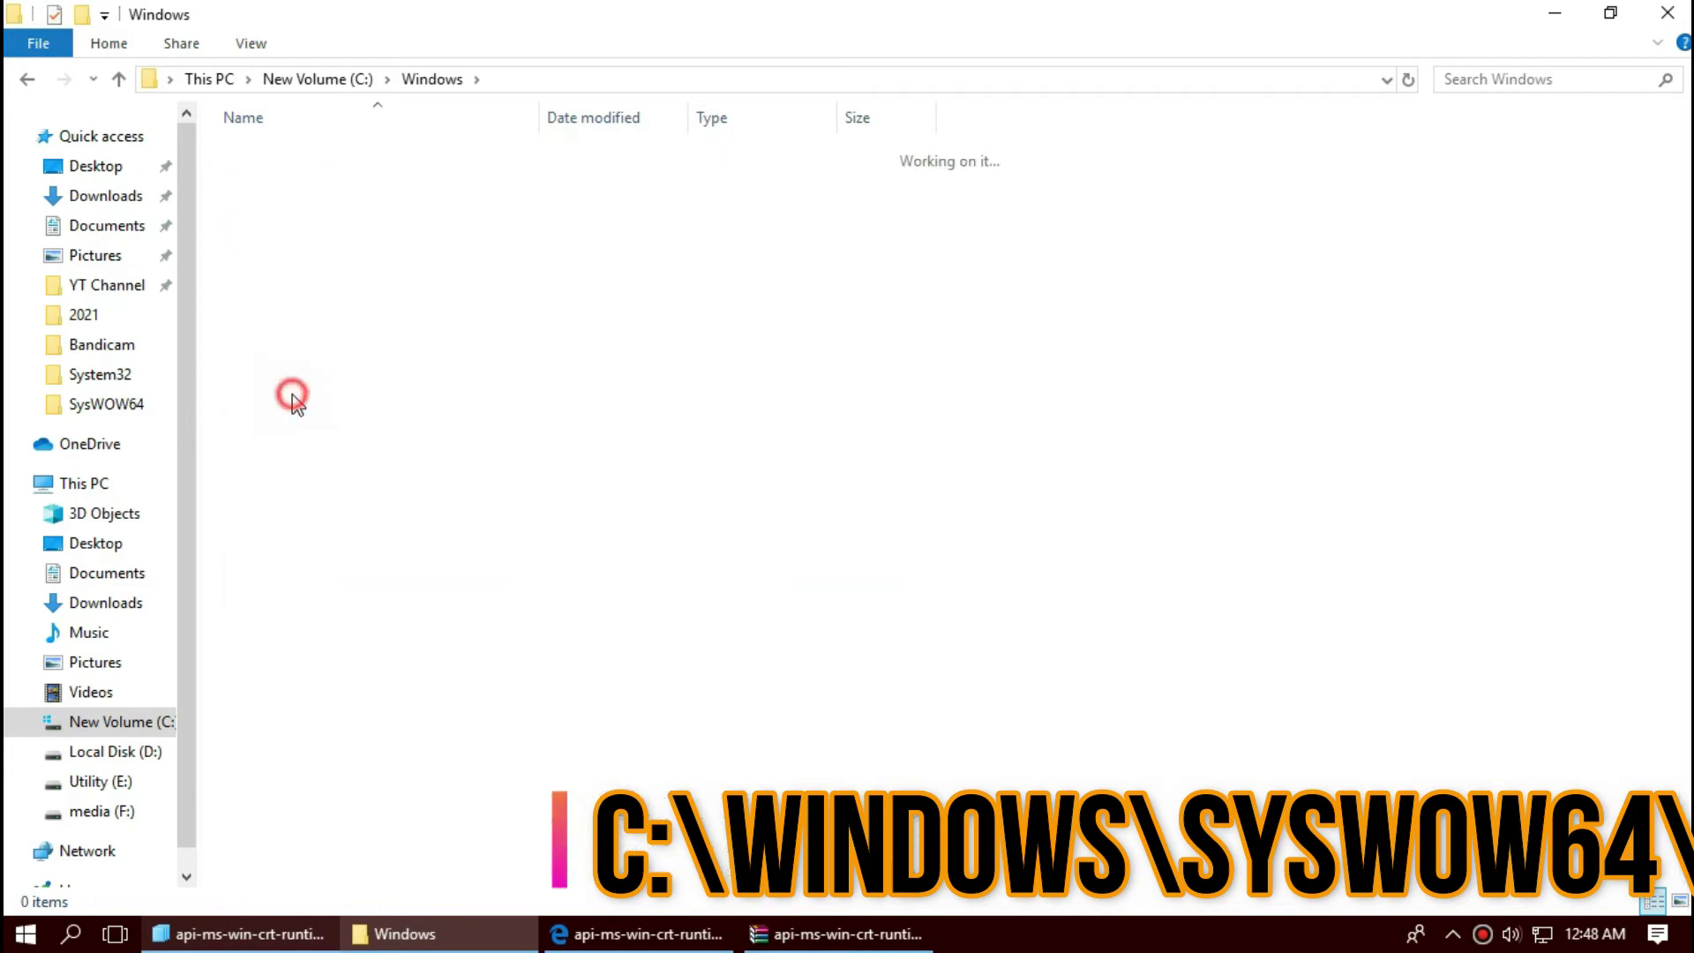
click(803, 935)
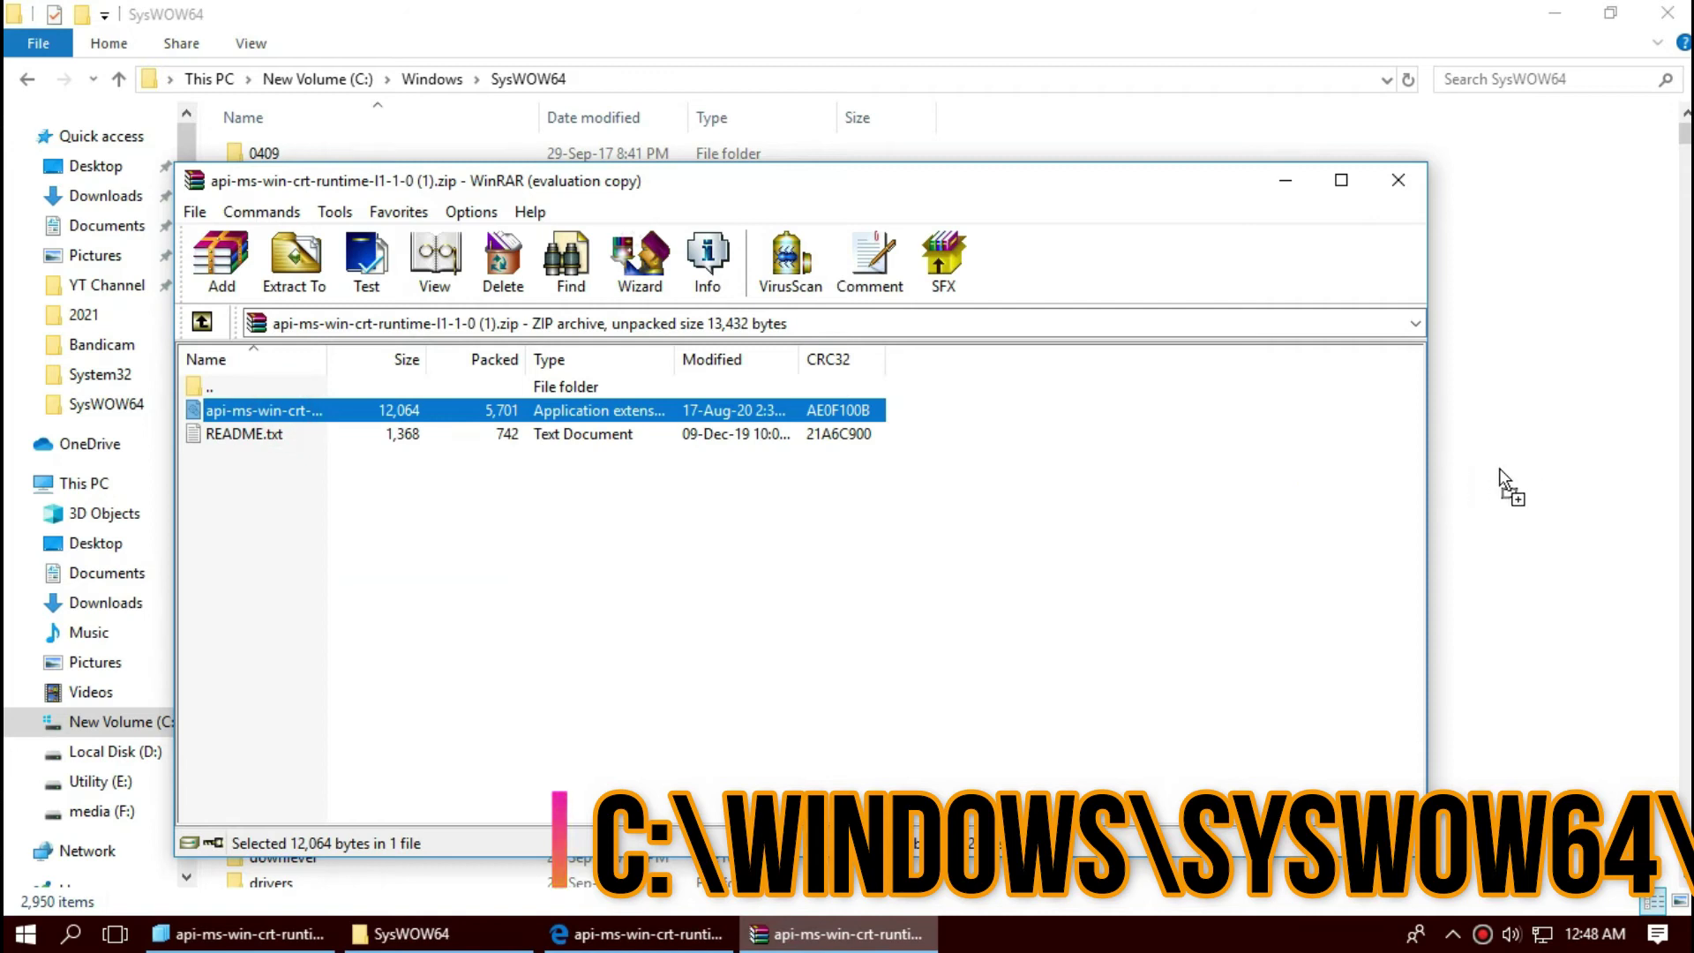
Drag the DLL into SysWOW64, replacing the existing copy with administrator permission.
drag(1514, 464, 1517, 463)
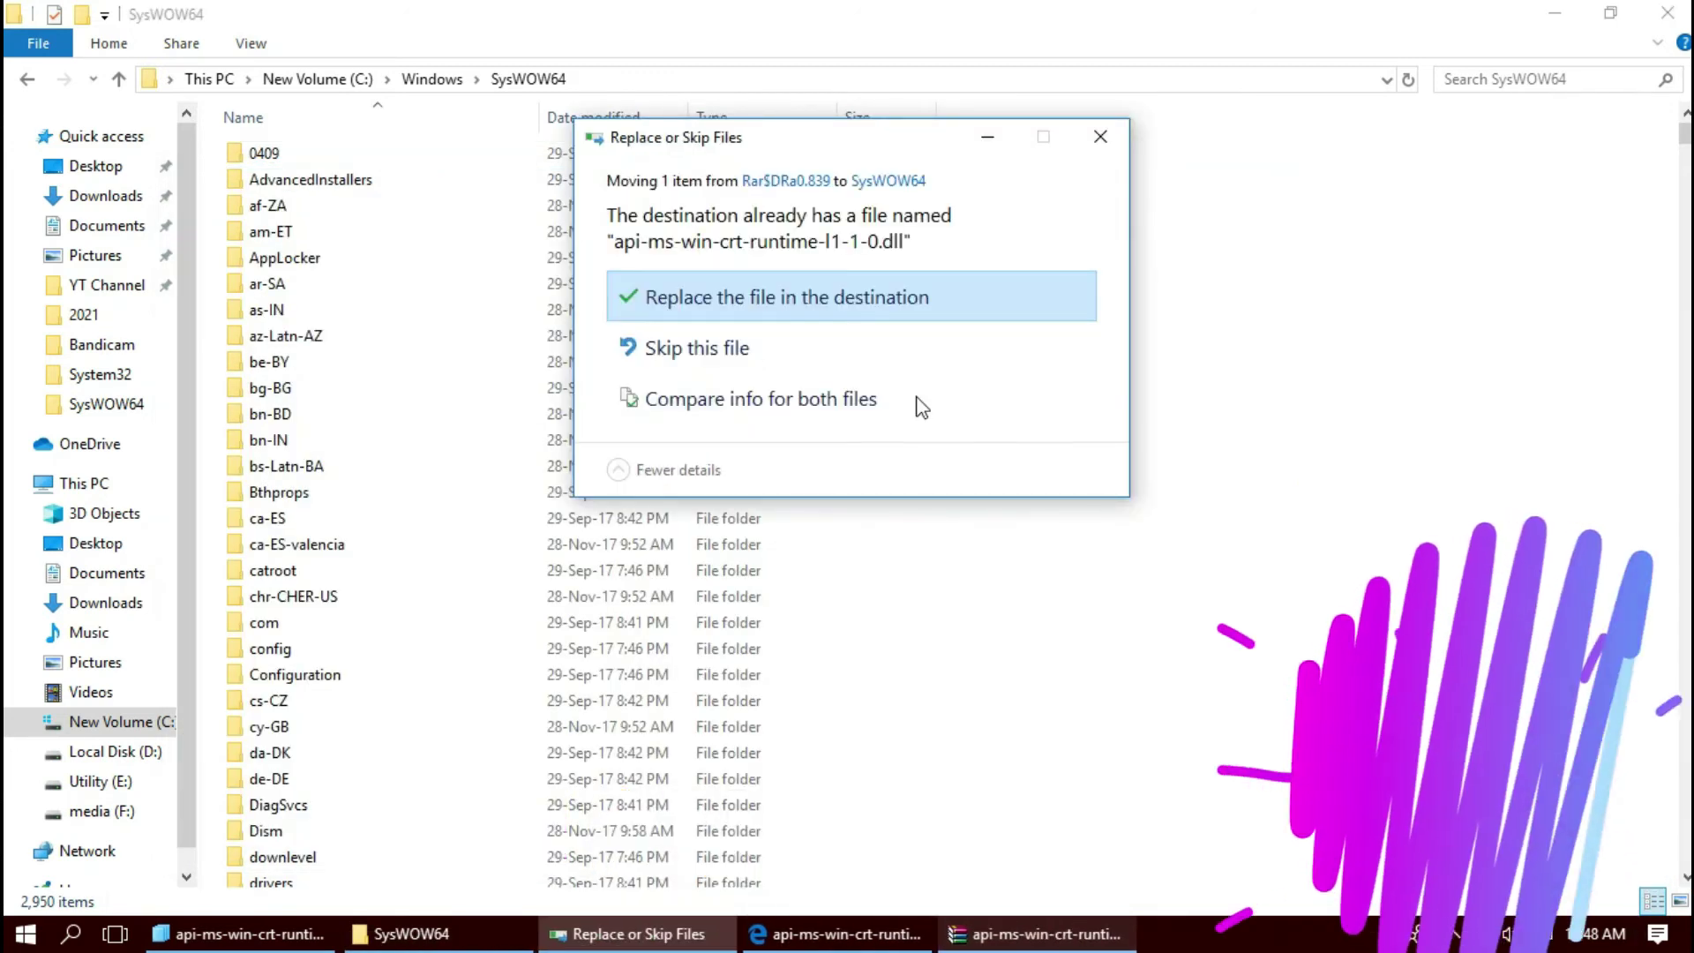
click(844, 300)
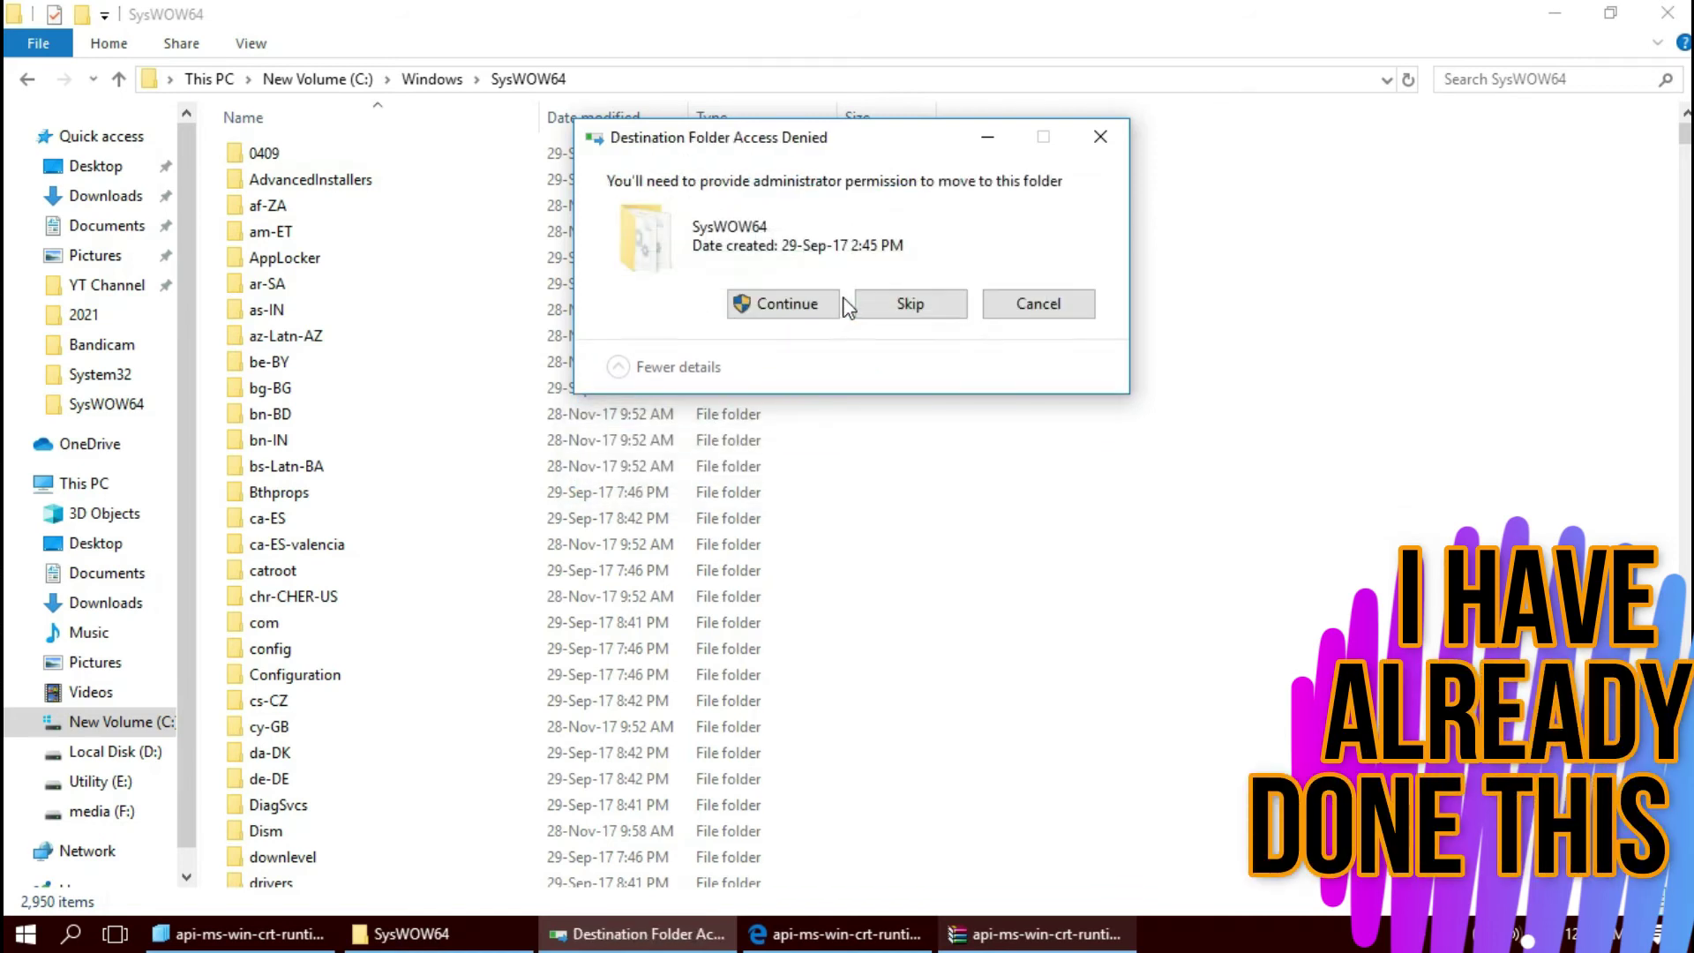
click(764, 303)
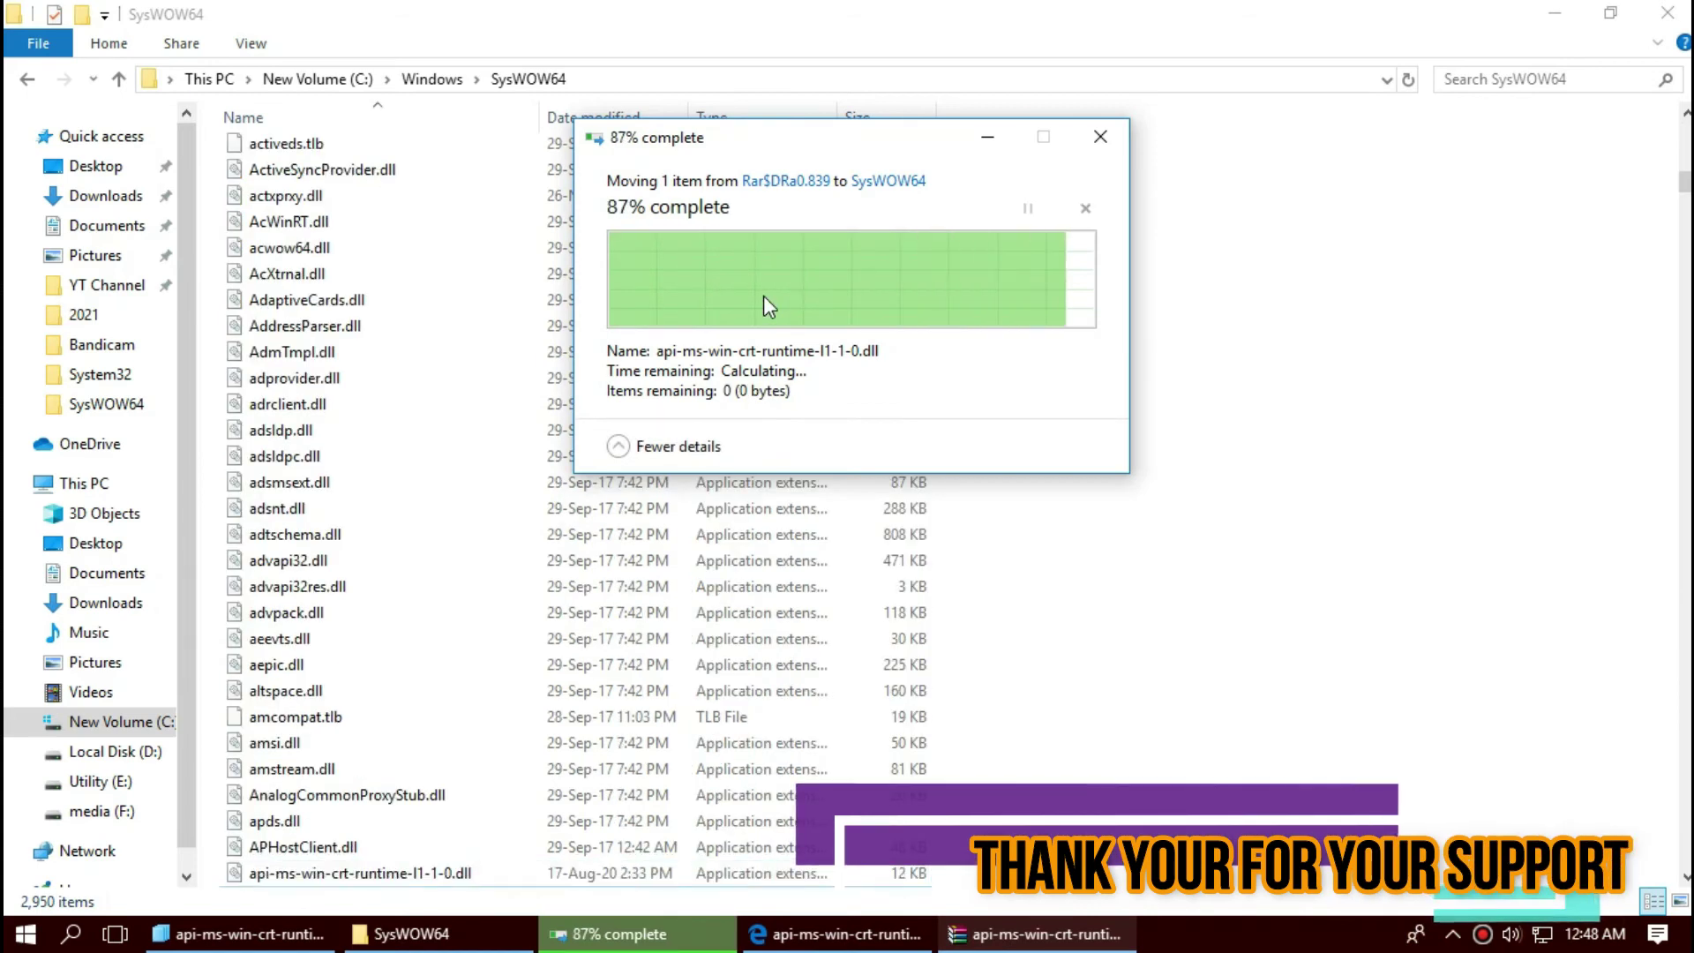
Search SysWOW64 for api-ms-win-crt-runtime-l1-1-0 to confirm it, then close Explorer.
click(1553, 78)
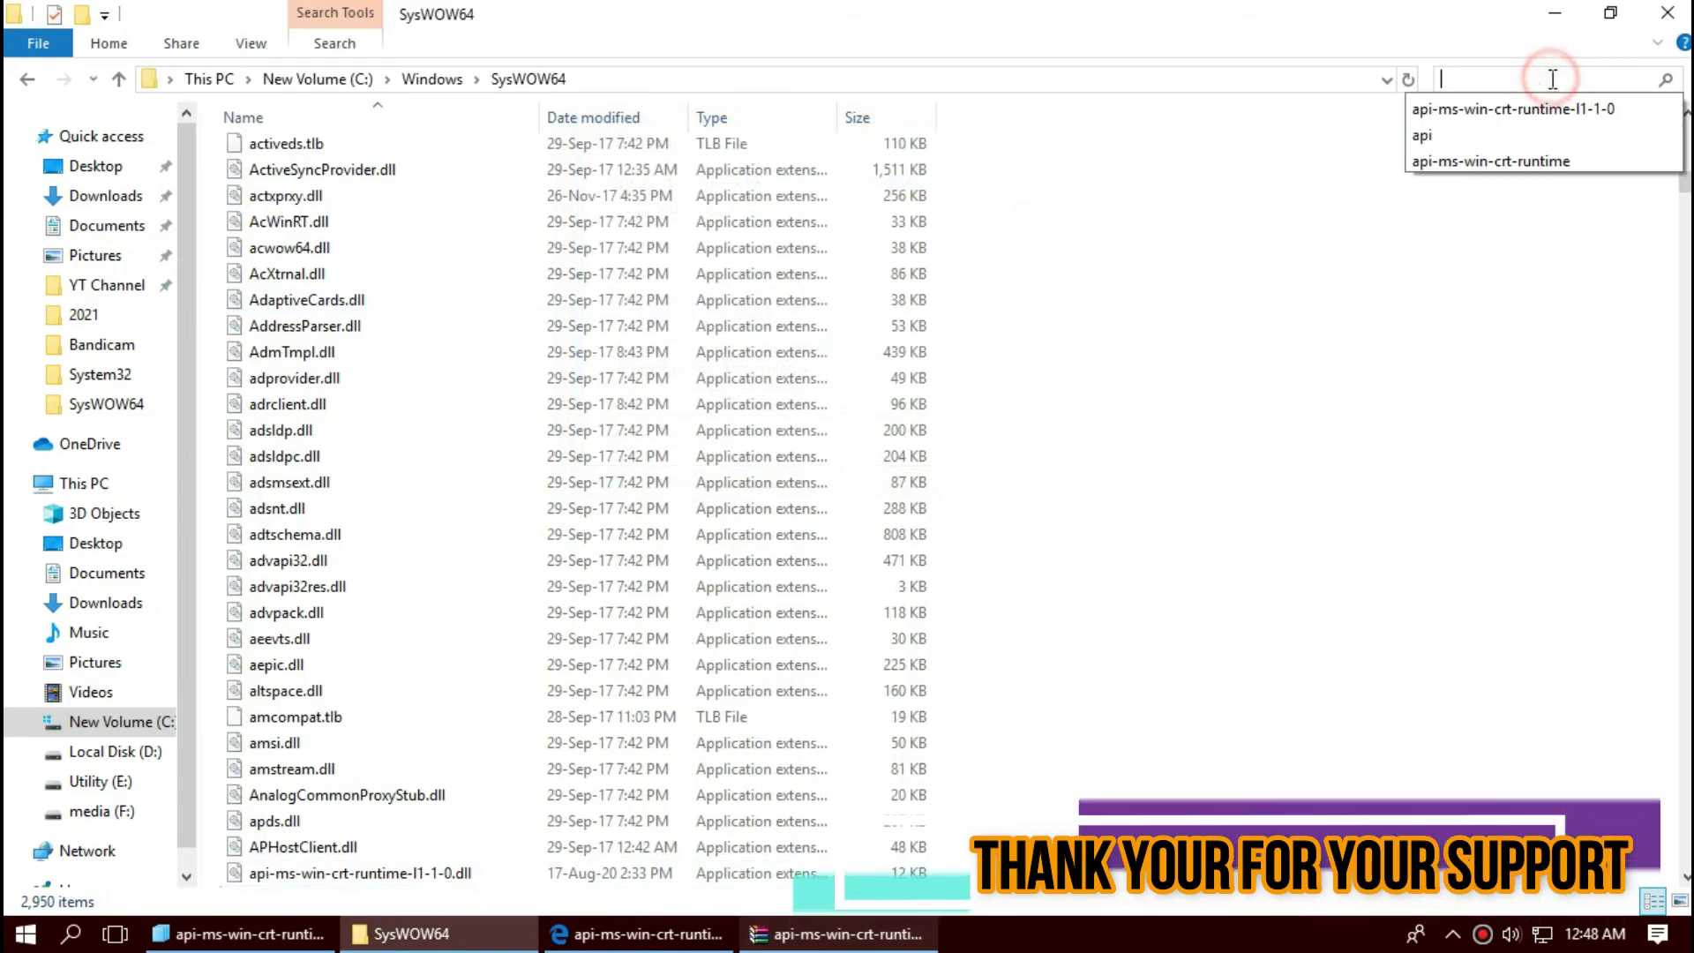
click(1510, 110)
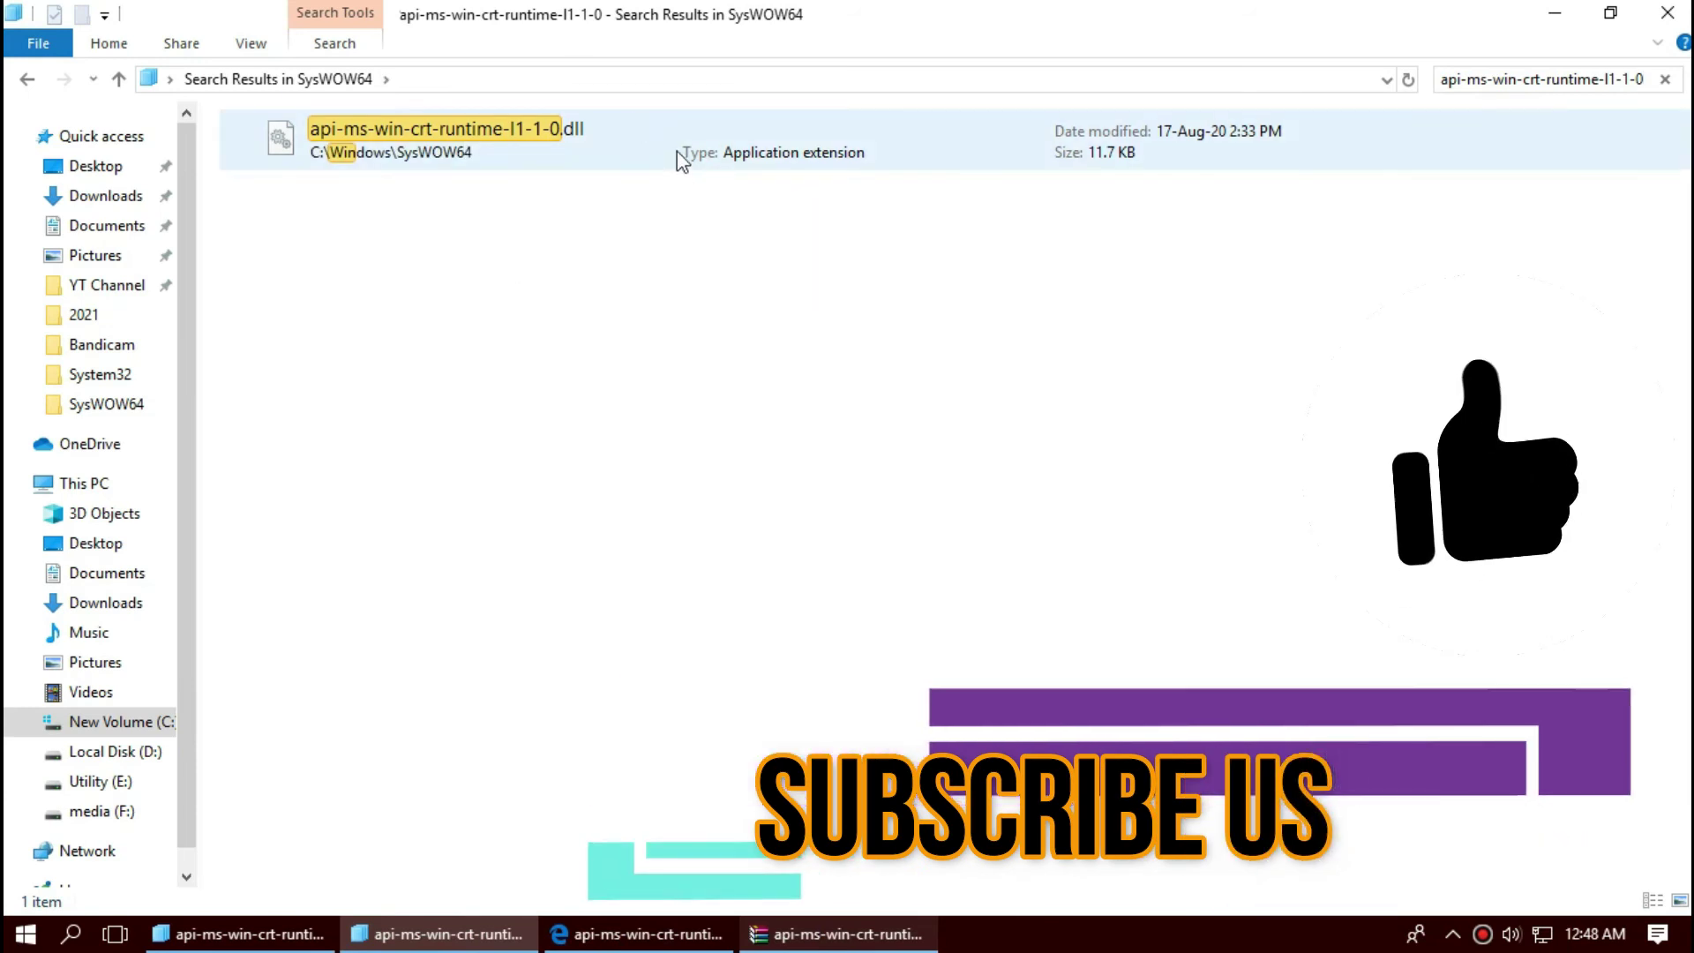
click(1686, 10)
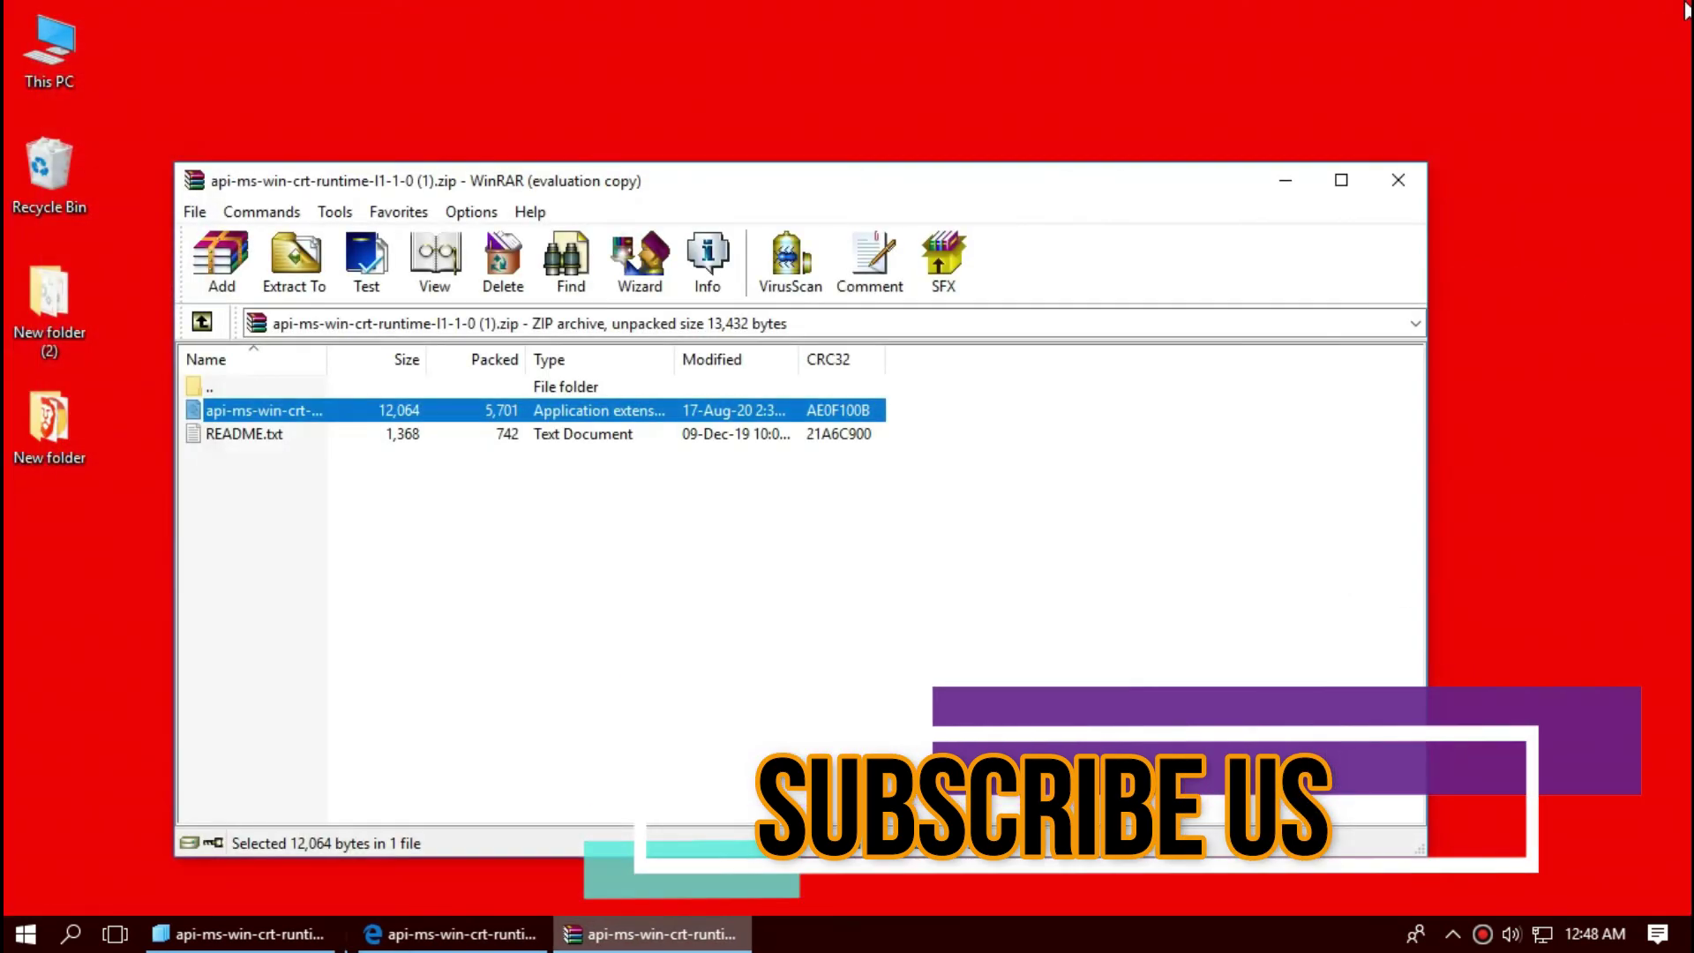
From the Start menu, bring up the power options (Sleep, Shut down, Restart) to restart the PC.
click(25, 933)
click(20, 902)
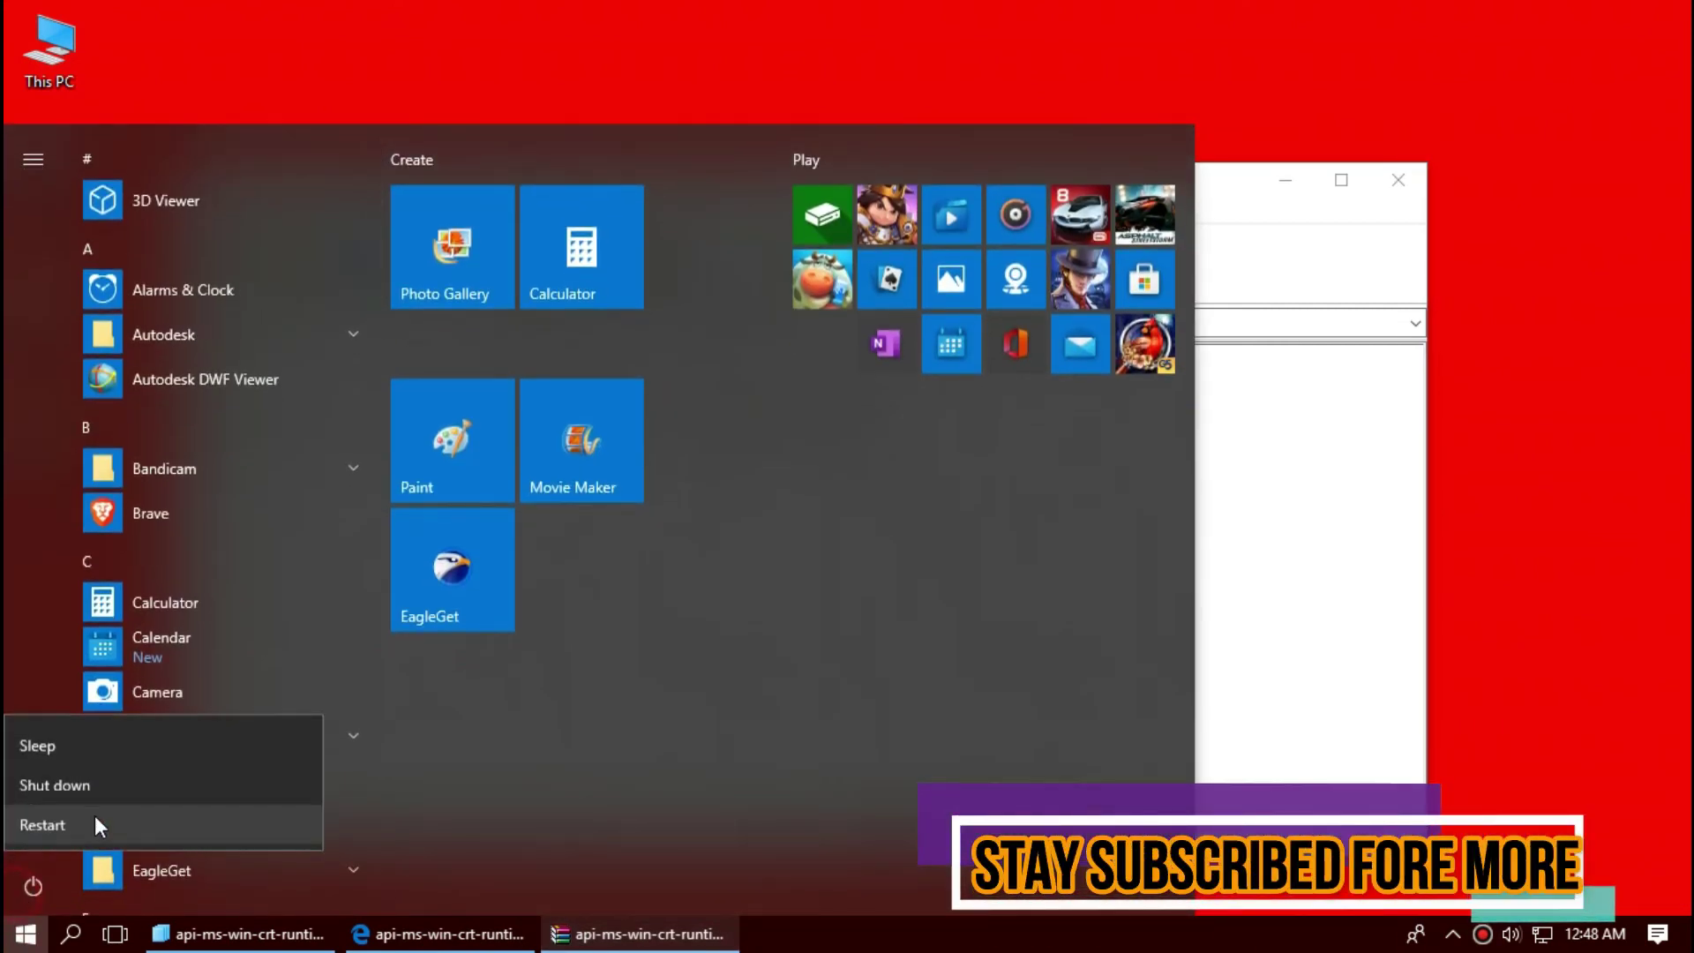